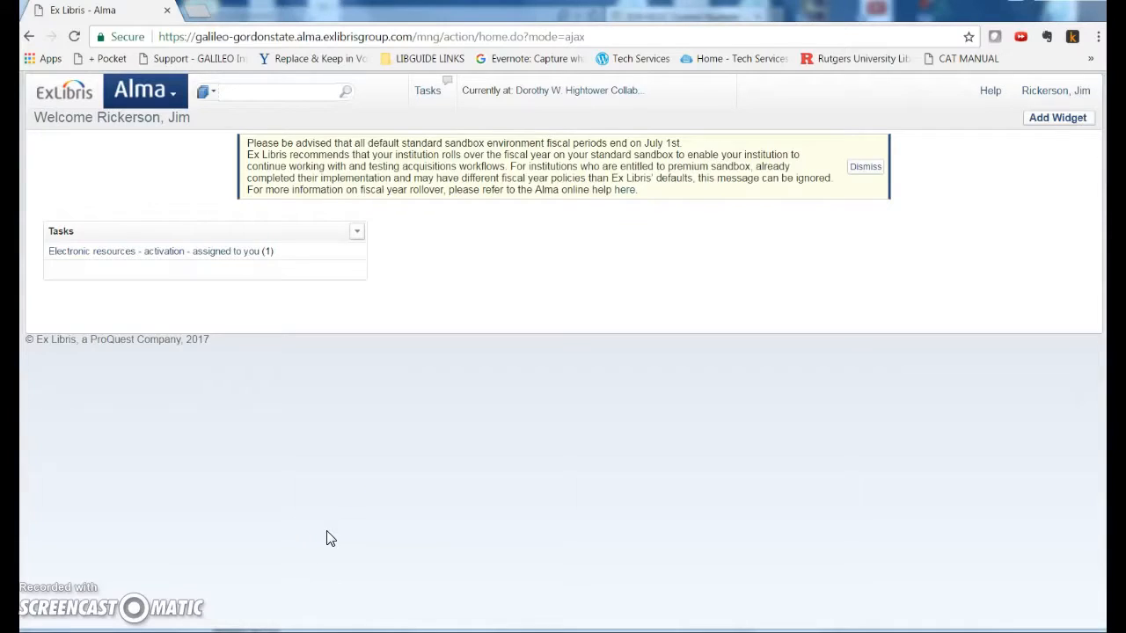
click(172, 91)
click(272, 186)
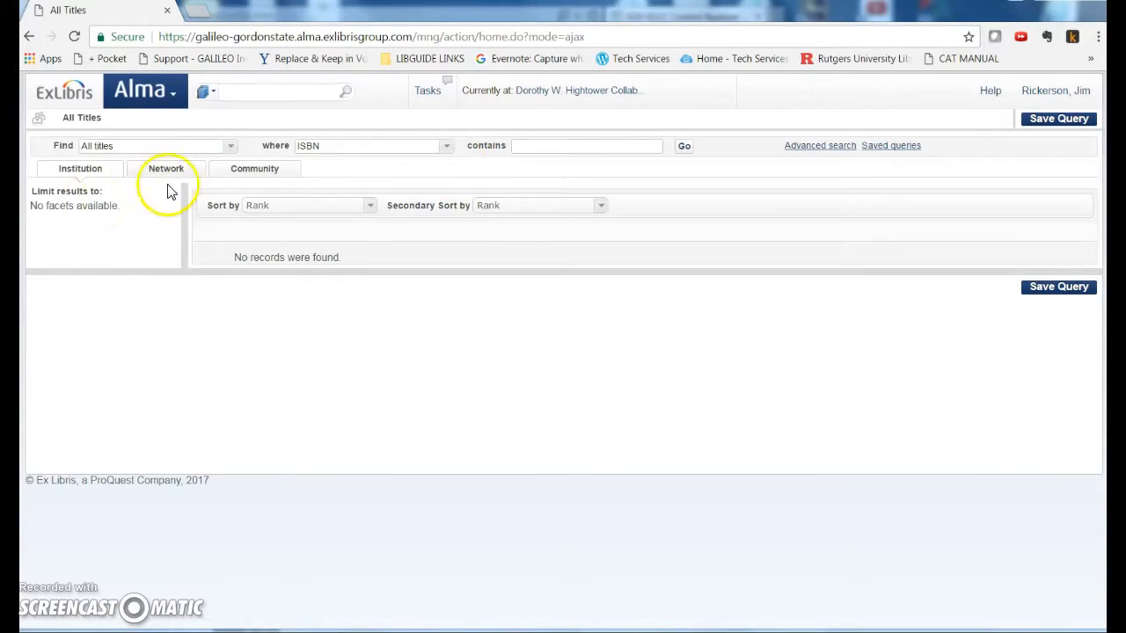
click(542, 146)
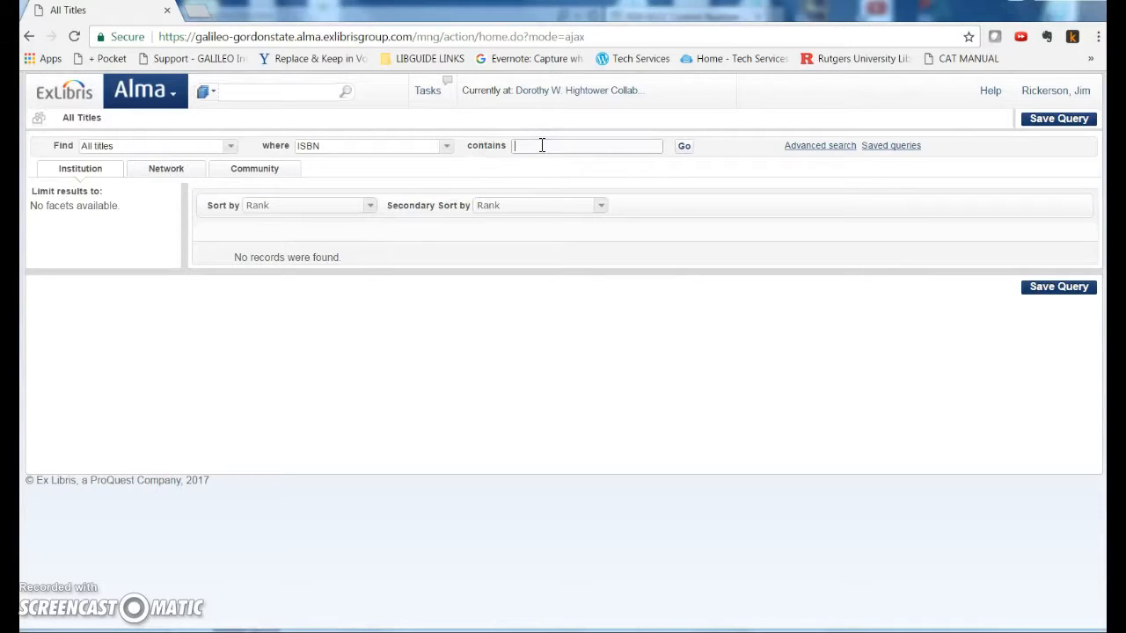
key(ctrl+v)
key(Return)
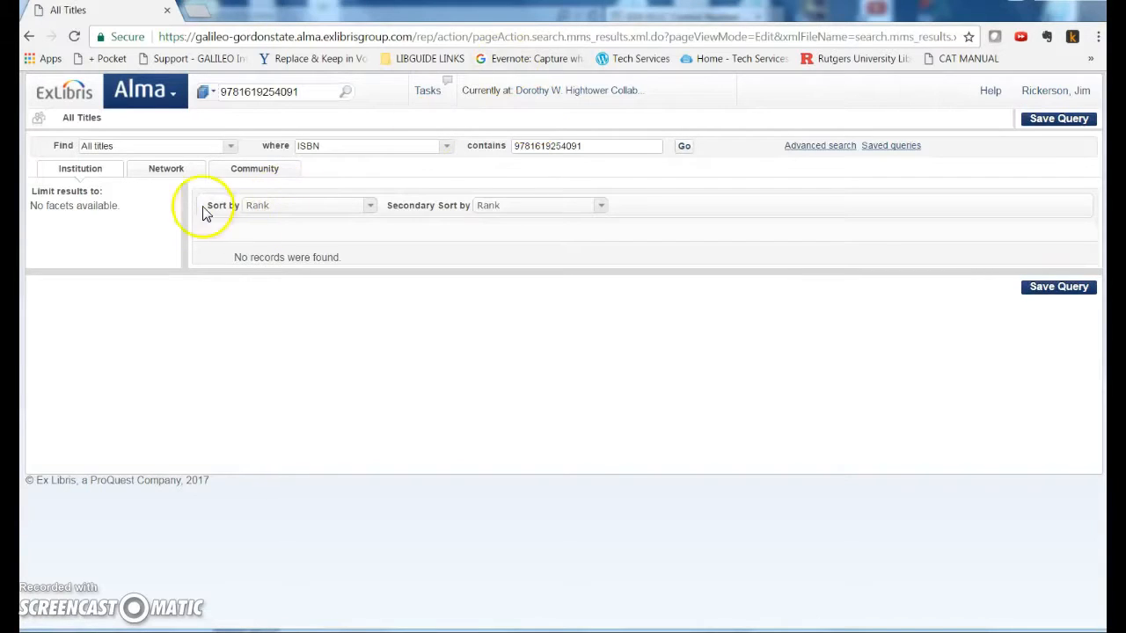
Switch to the Network zone results and compare the OCLC record numbers of the two matching records
click(169, 173)
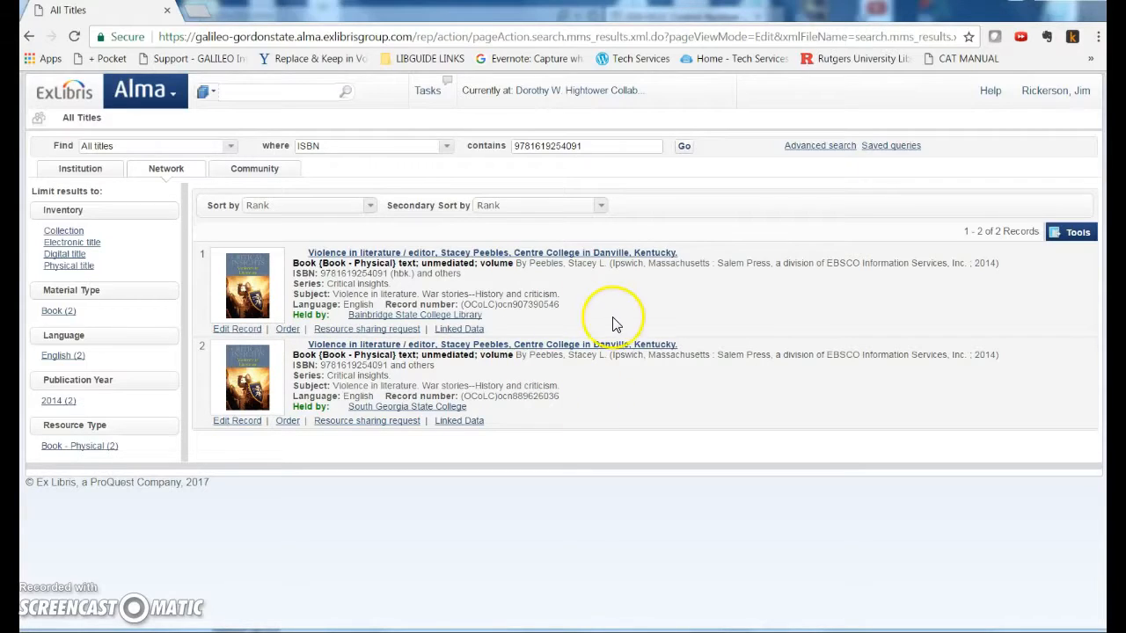
drag(513, 396, 577, 402)
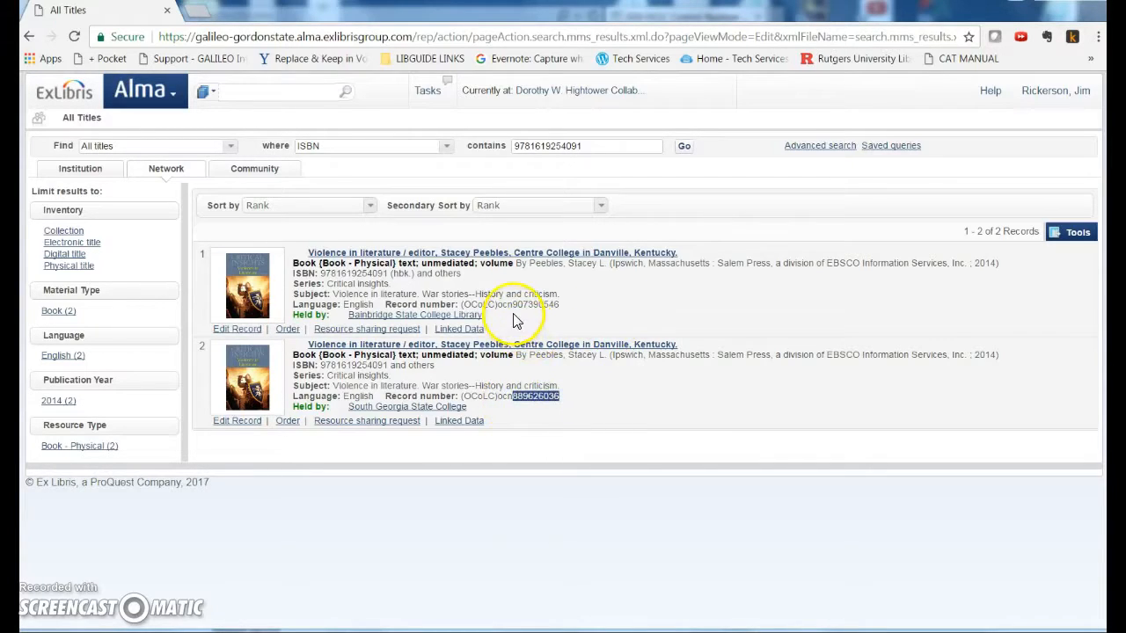
drag(514, 305, 601, 308)
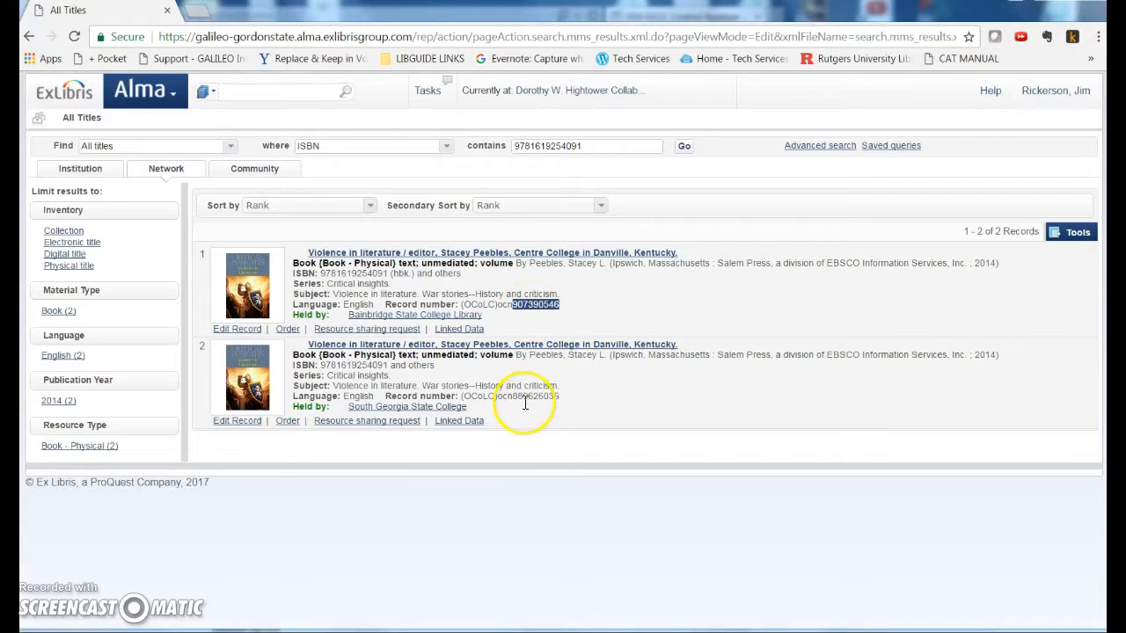
drag(512, 397, 567, 402)
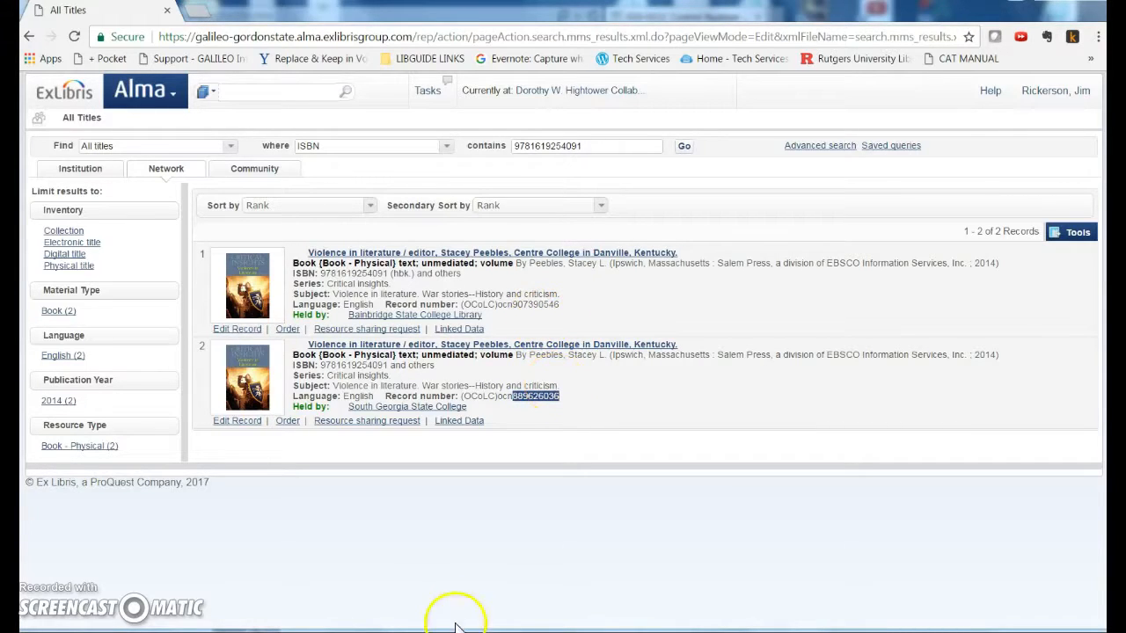
Switch to Connexion and examine the OCLC record's 019 field and OCLC number against the Alma records
click(526, 630)
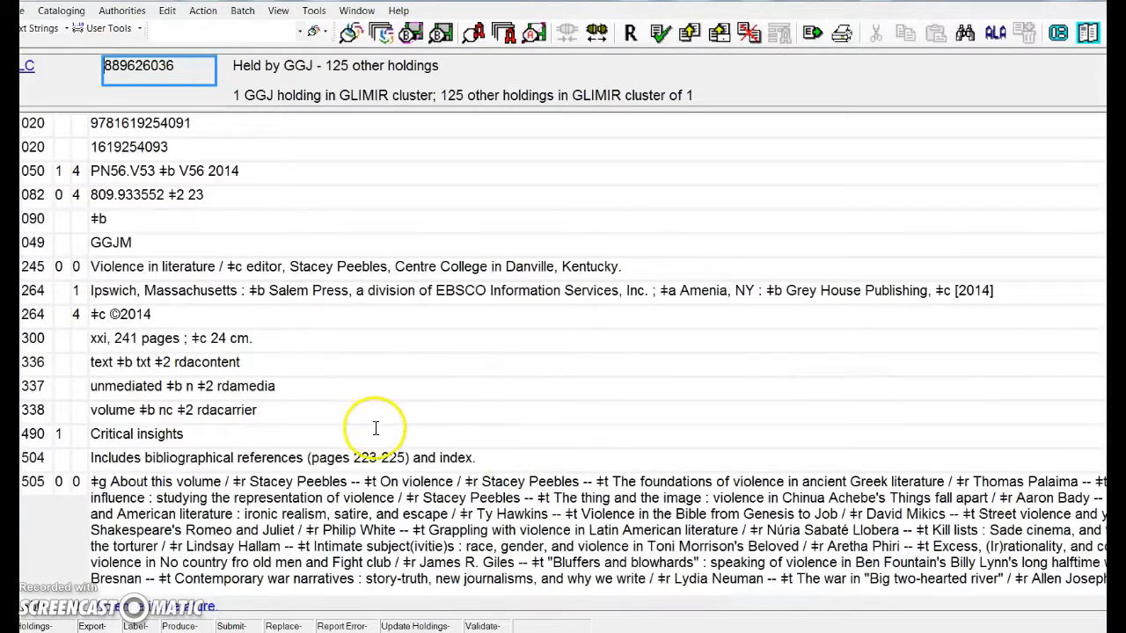
drag(365, 0, 401, 1)
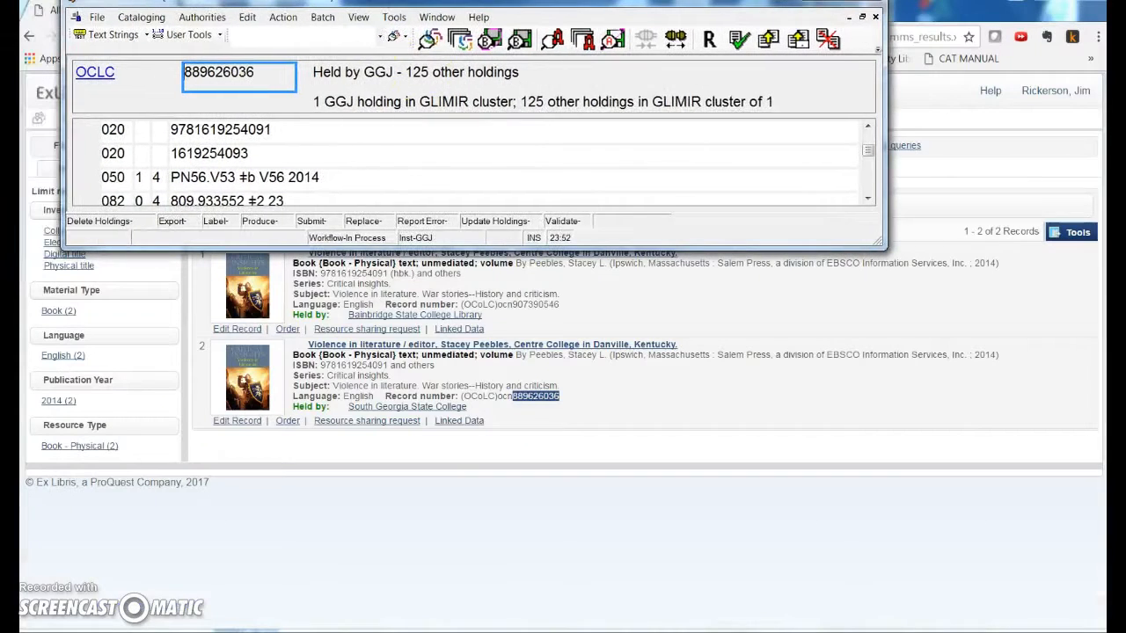
drag(412, 248, 426, 567)
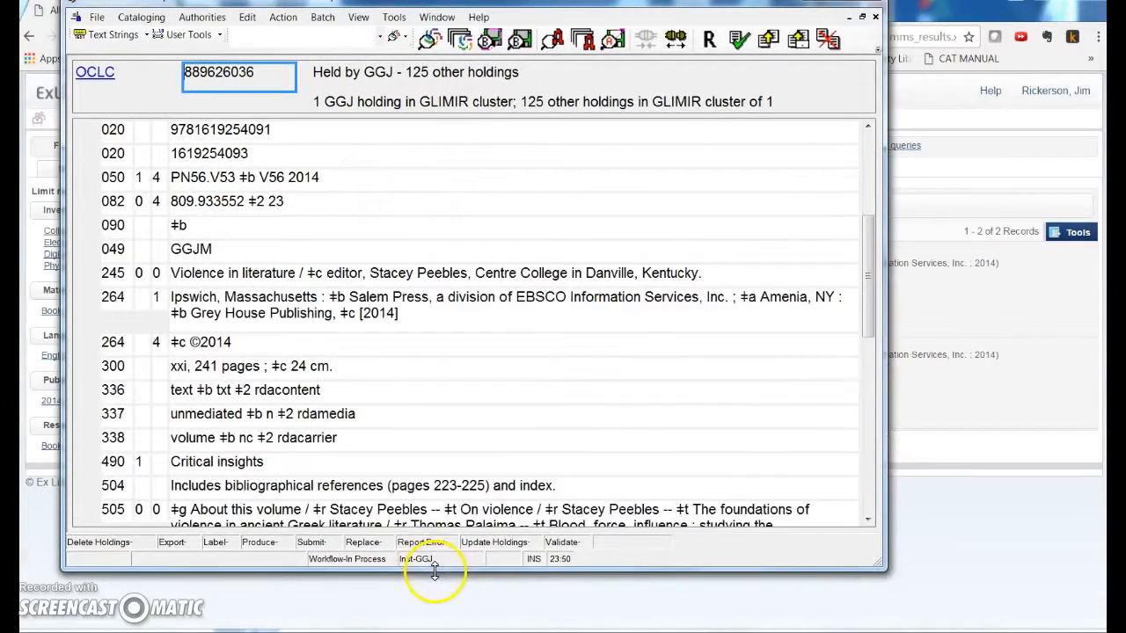
scroll(126, 229, up, 2)
scroll(126, 229, up, 3)
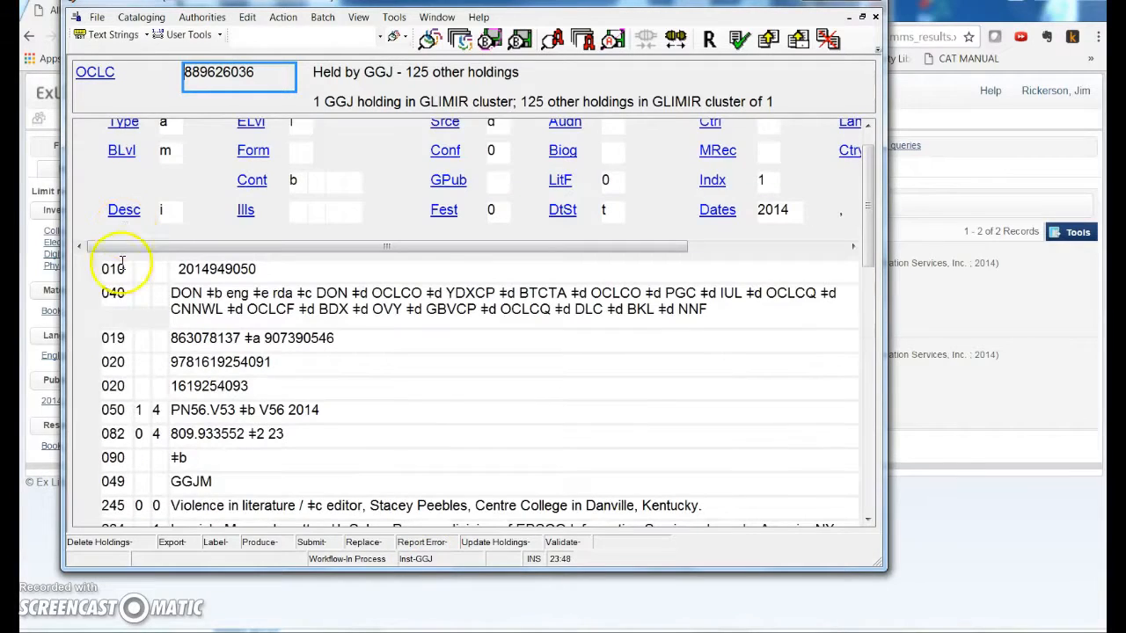
click(113, 338)
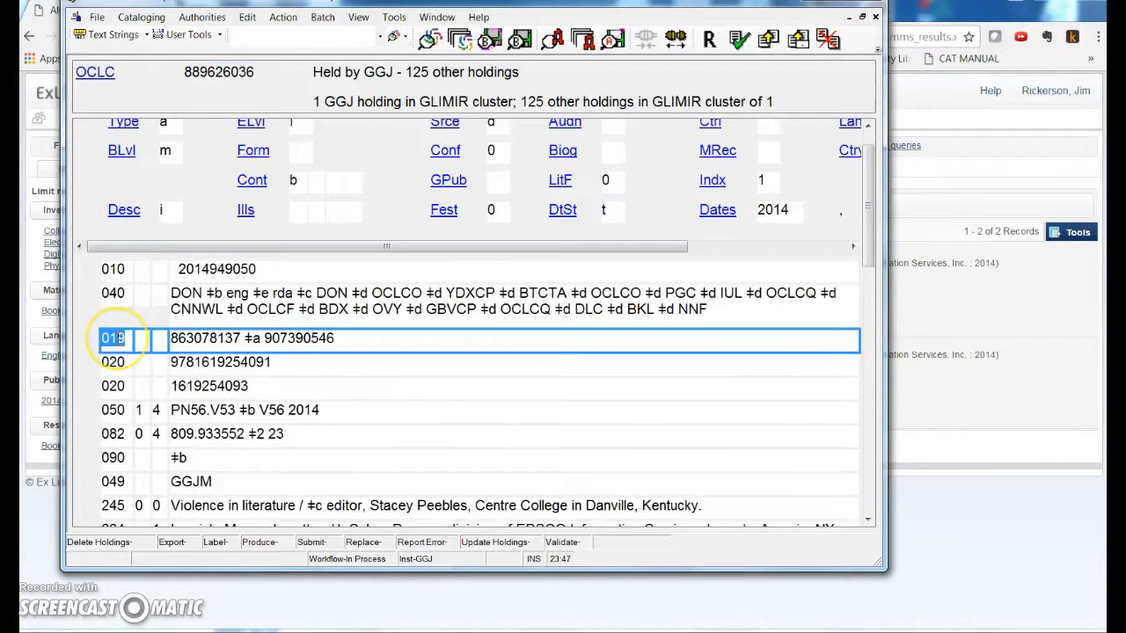
double_click(286, 343)
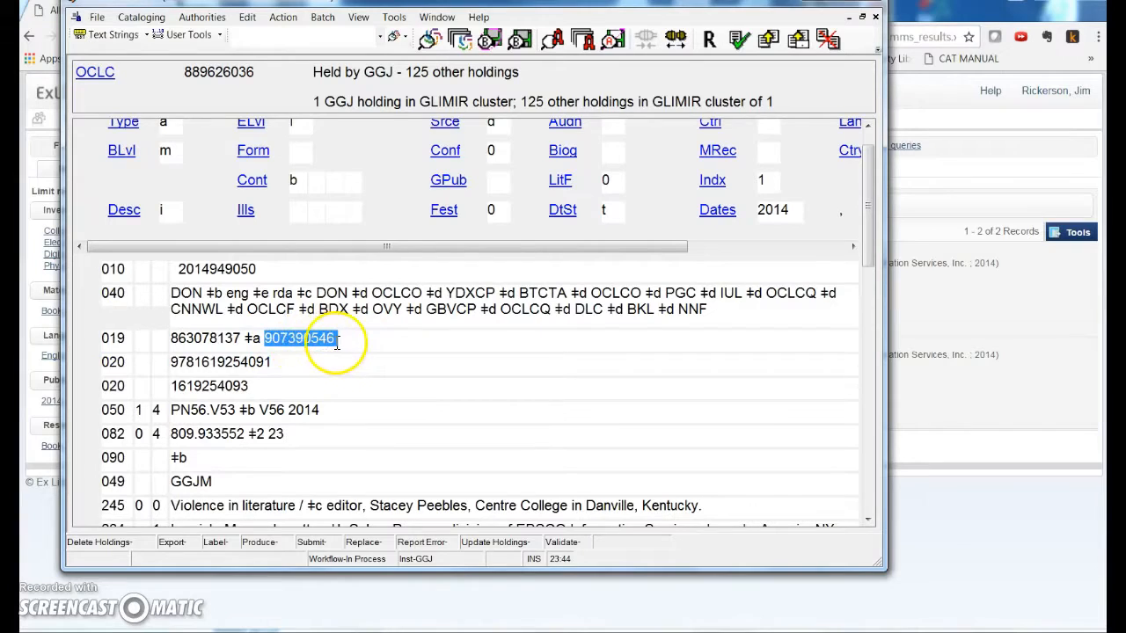
scroll(327, 347, up, 1)
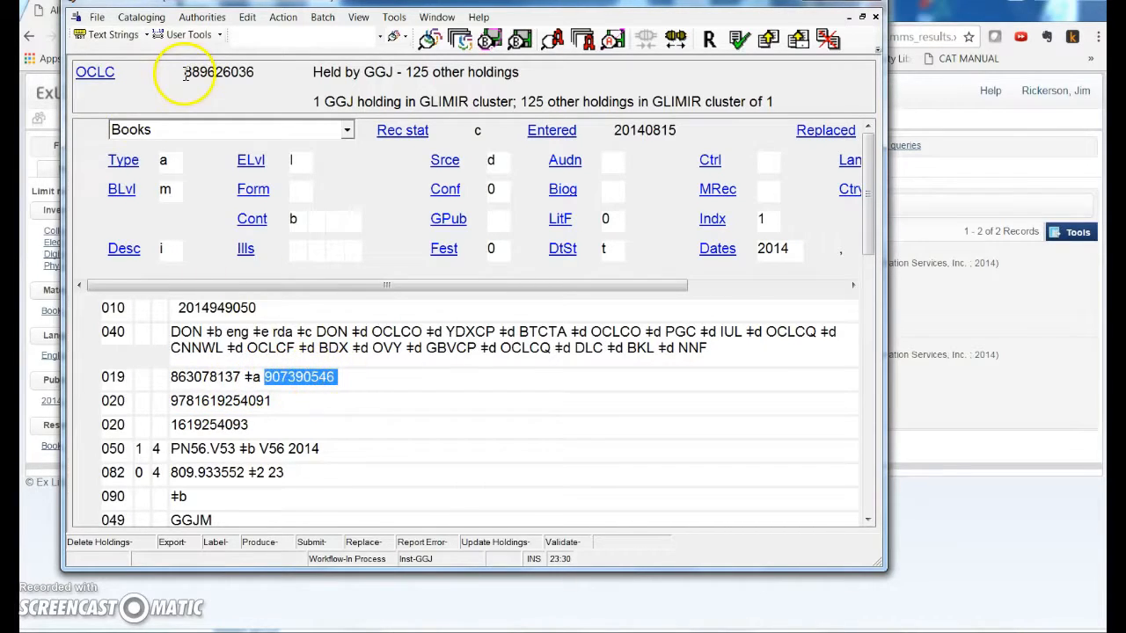
double_click(257, 72)
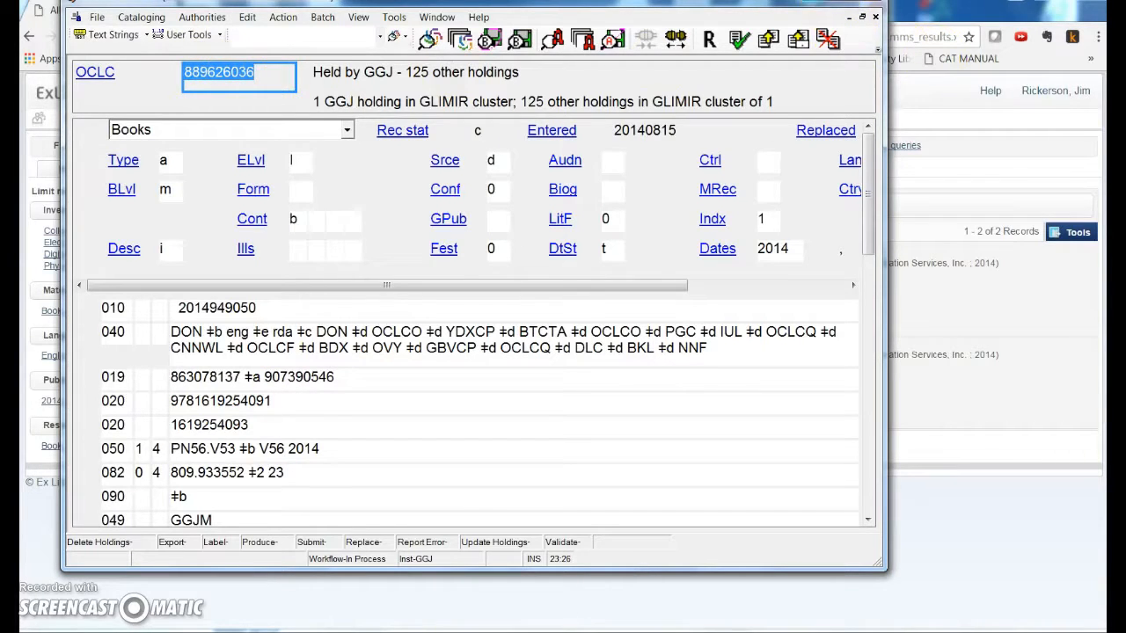
click(810, 2)
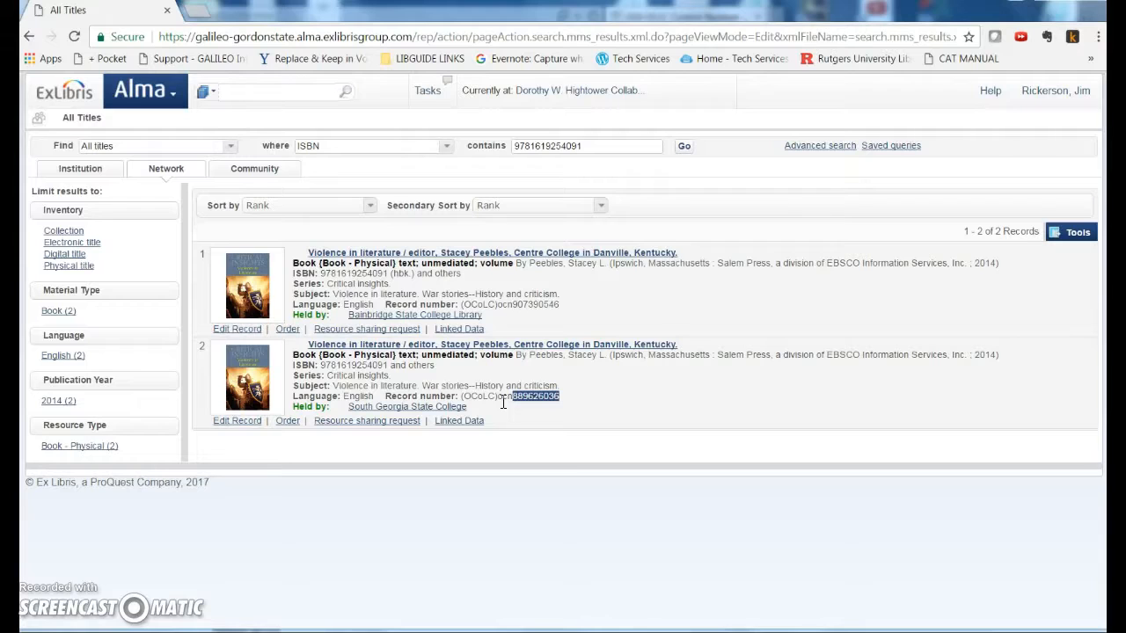
Switch to the Word document and review the saved OCLC Gateway export status message
click(244, 426)
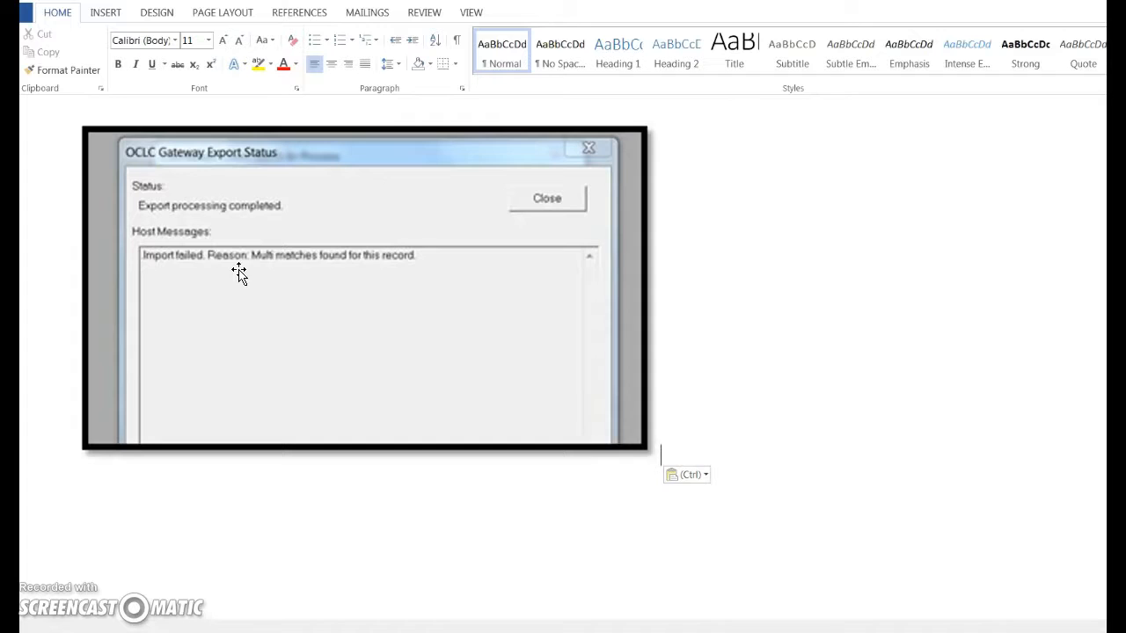
click(244, 296)
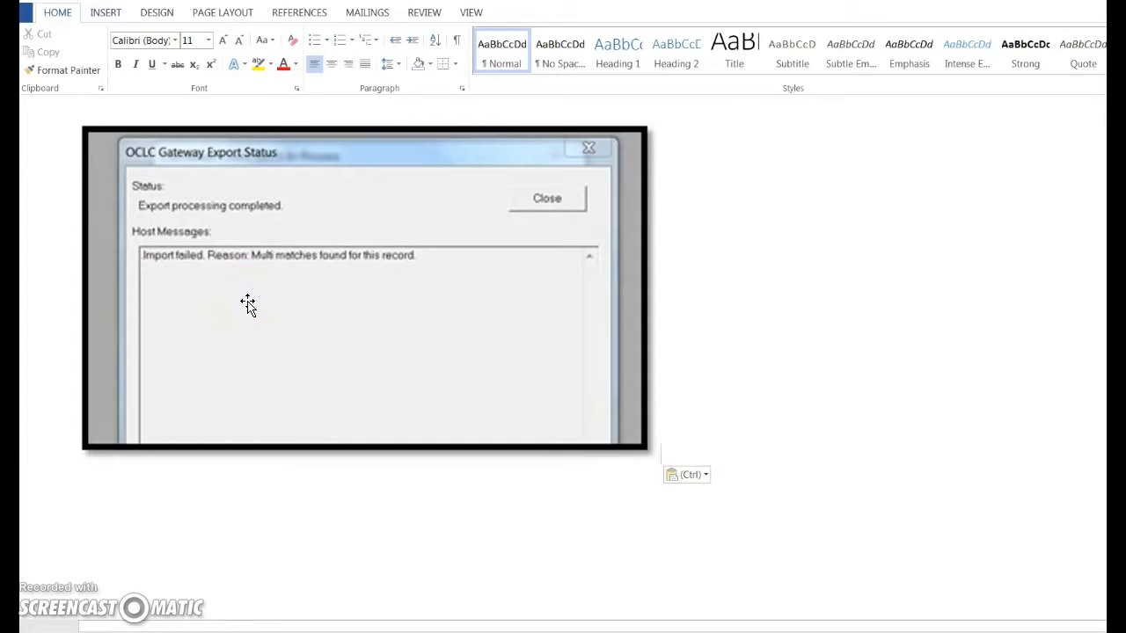
click(157, 280)
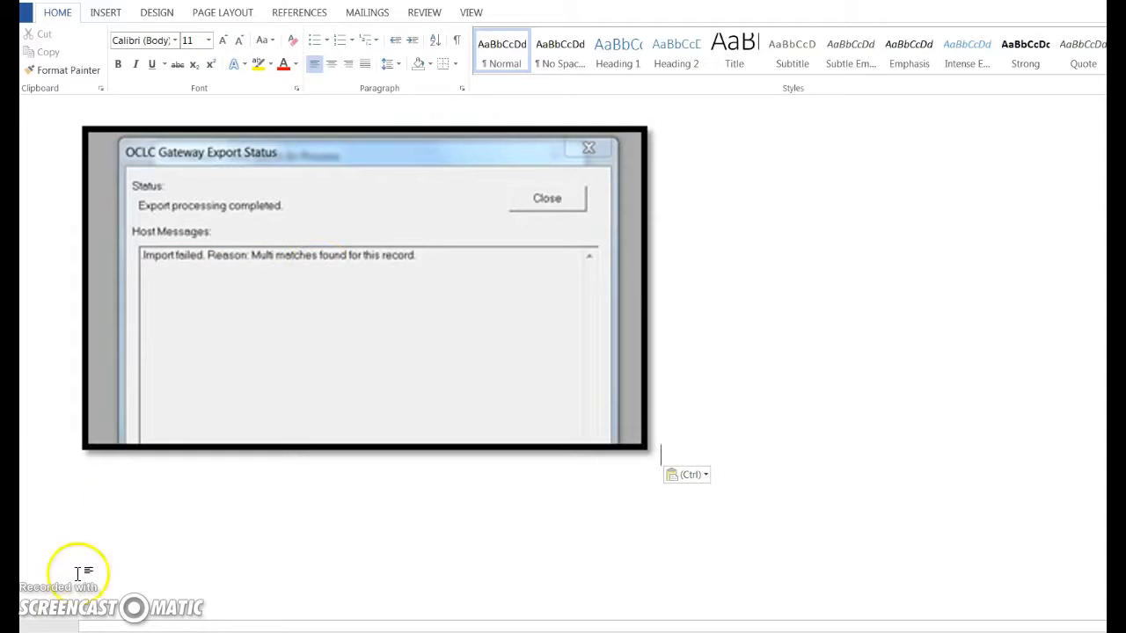
click(74, 632)
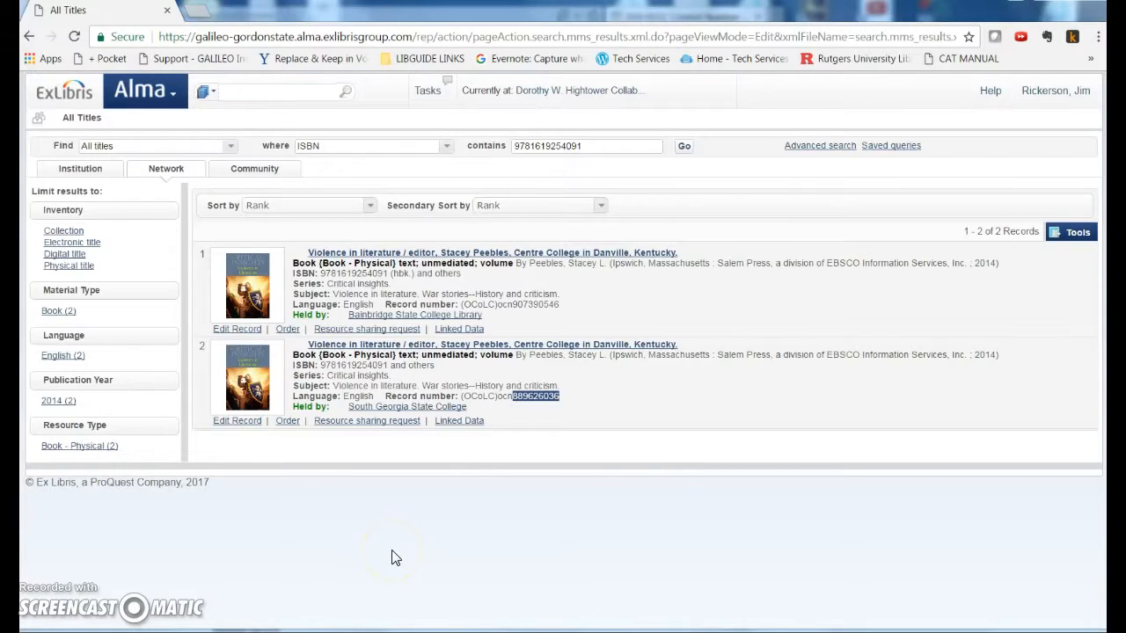
Open the South Georgia State College record, link it to the local institution, and return to the results
click(397, 346)
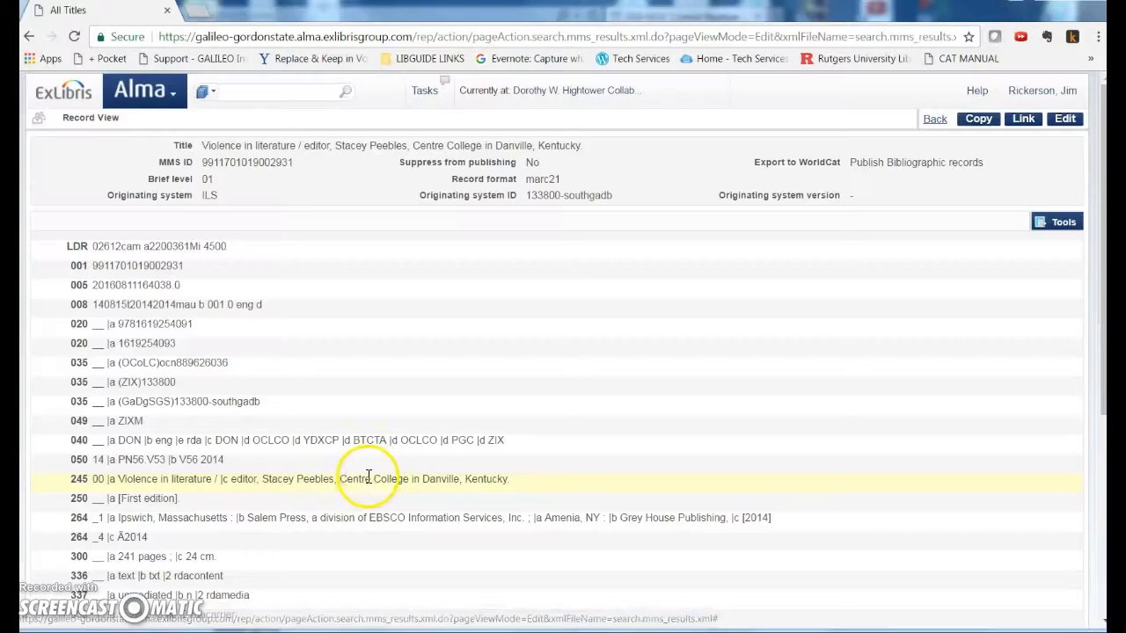
click(1024, 120)
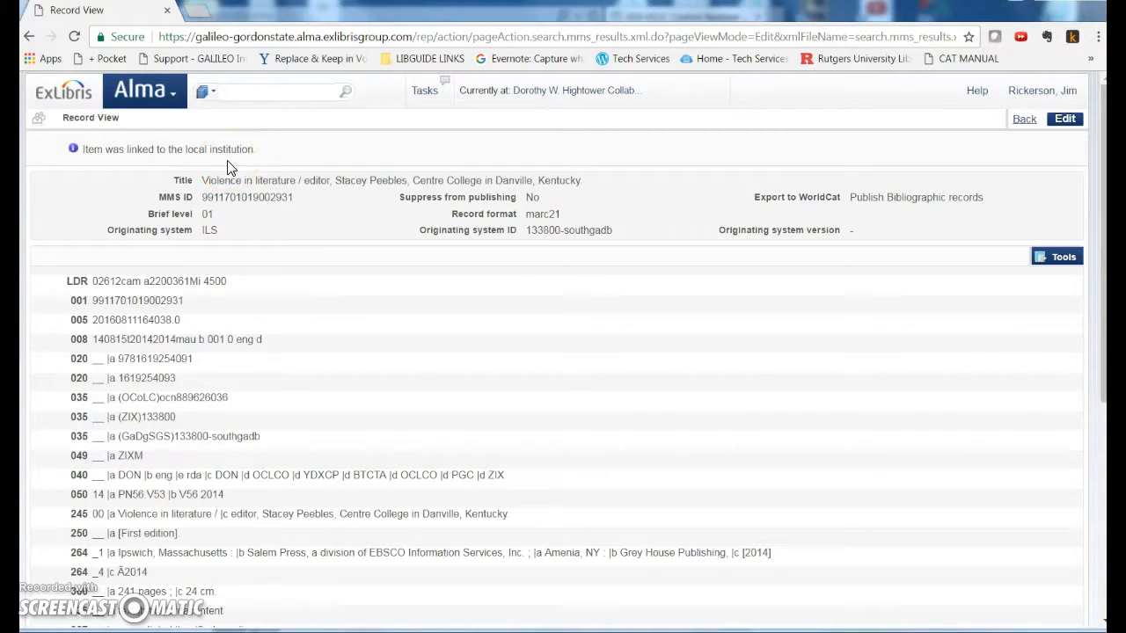
click(1023, 119)
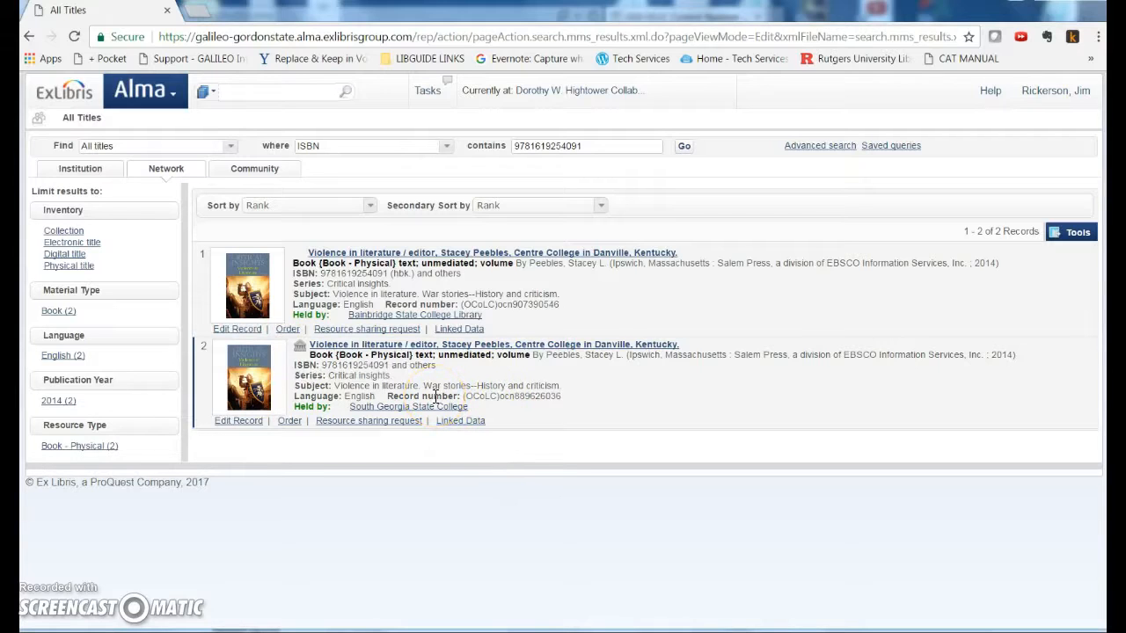
Open the linked record from the institution zone in the metadata editor and scroll through its fields
click(299, 348)
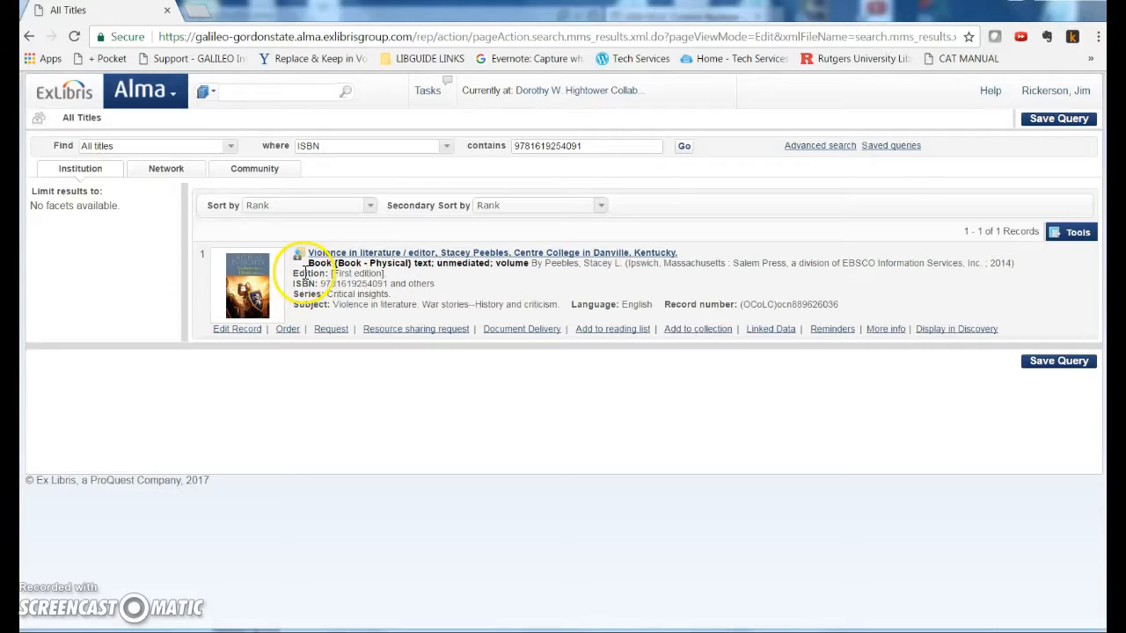
click(239, 331)
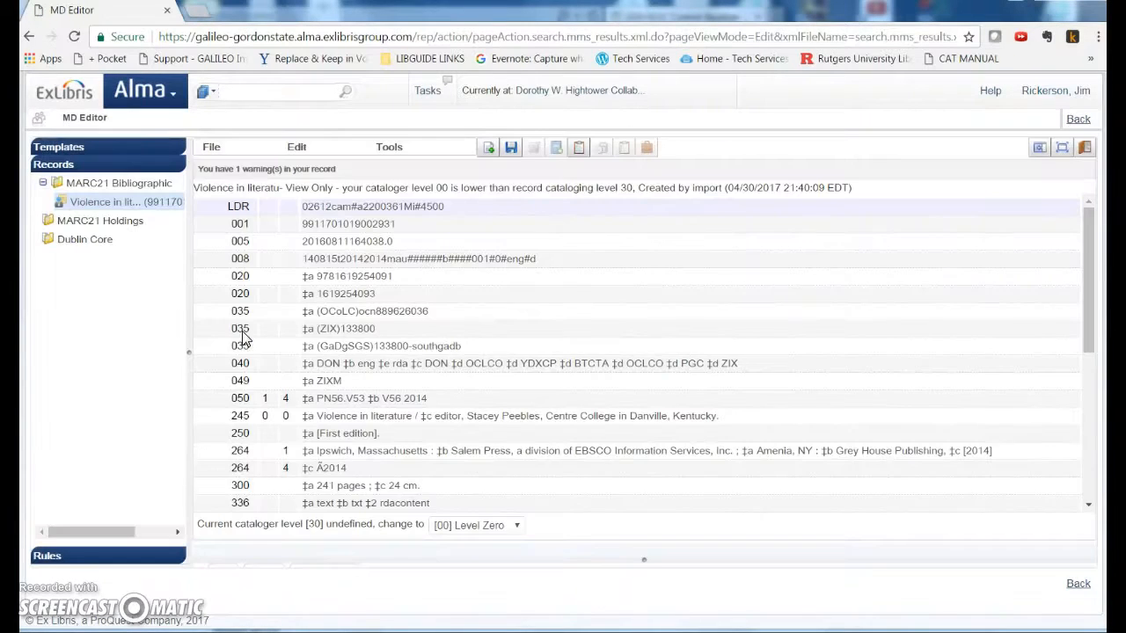
scroll(274, 350, down, 3)
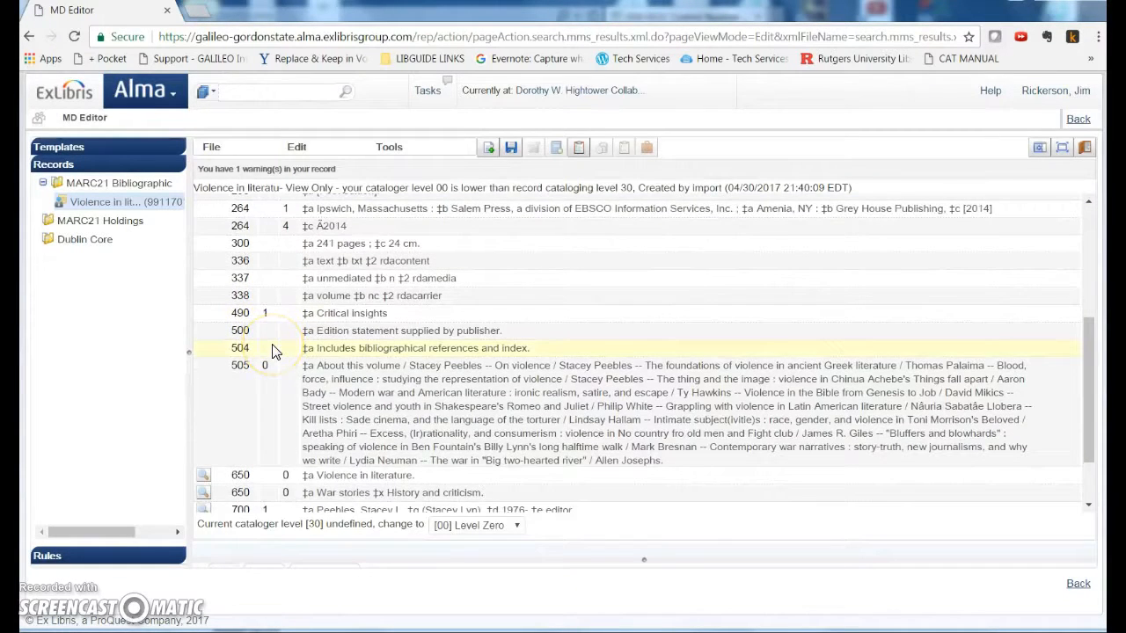
scroll(273, 351, down, 1)
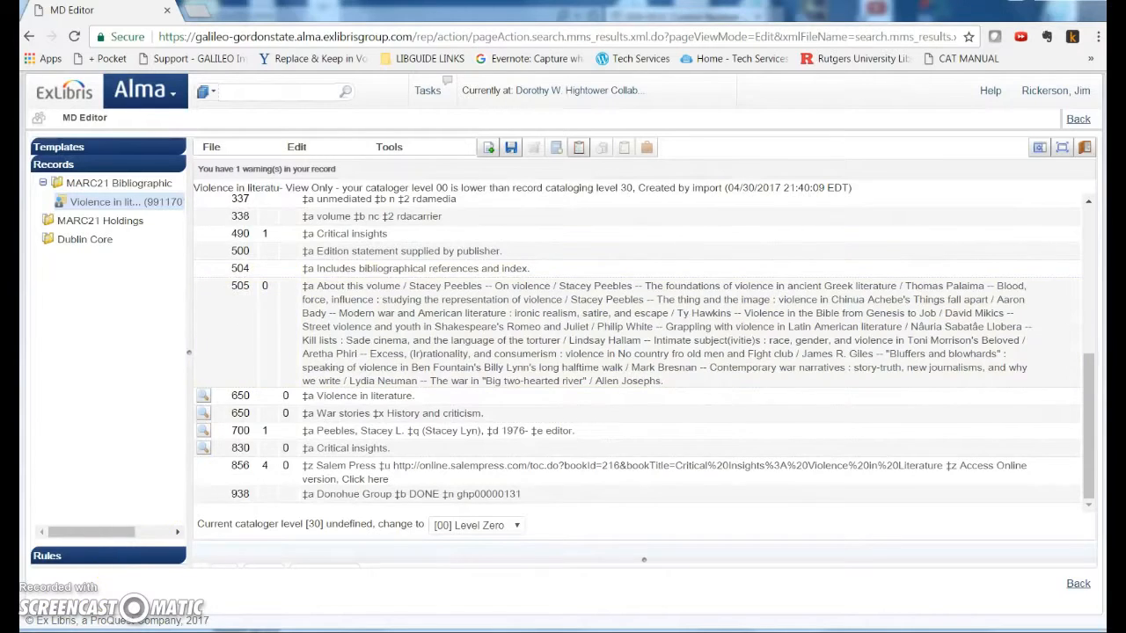
click(374, 444)
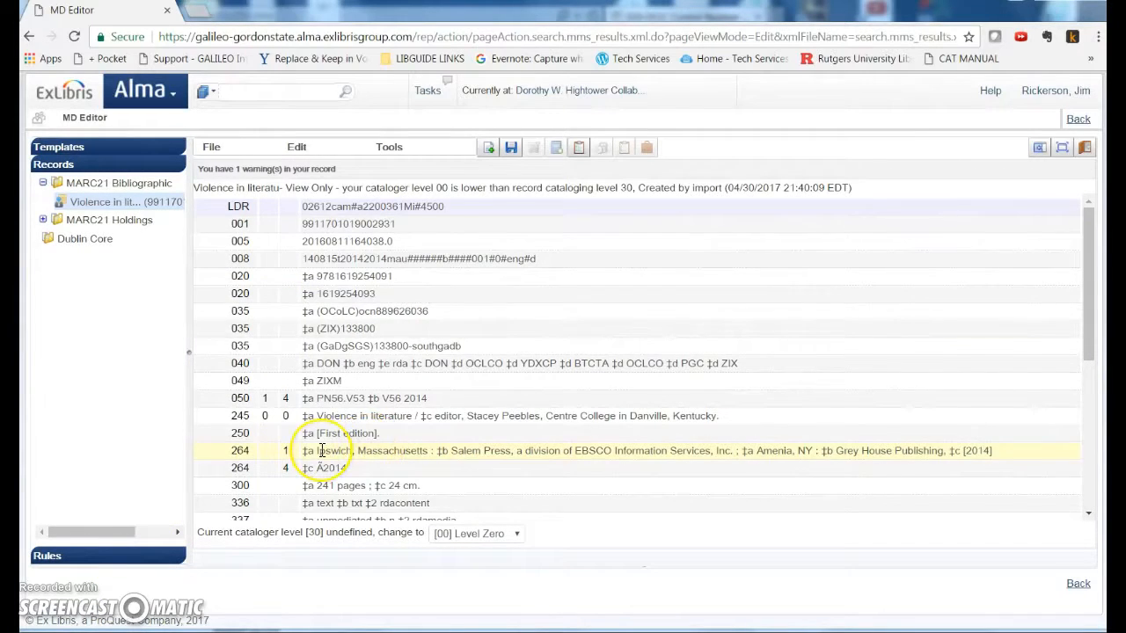
scroll(321, 450, down, 5)
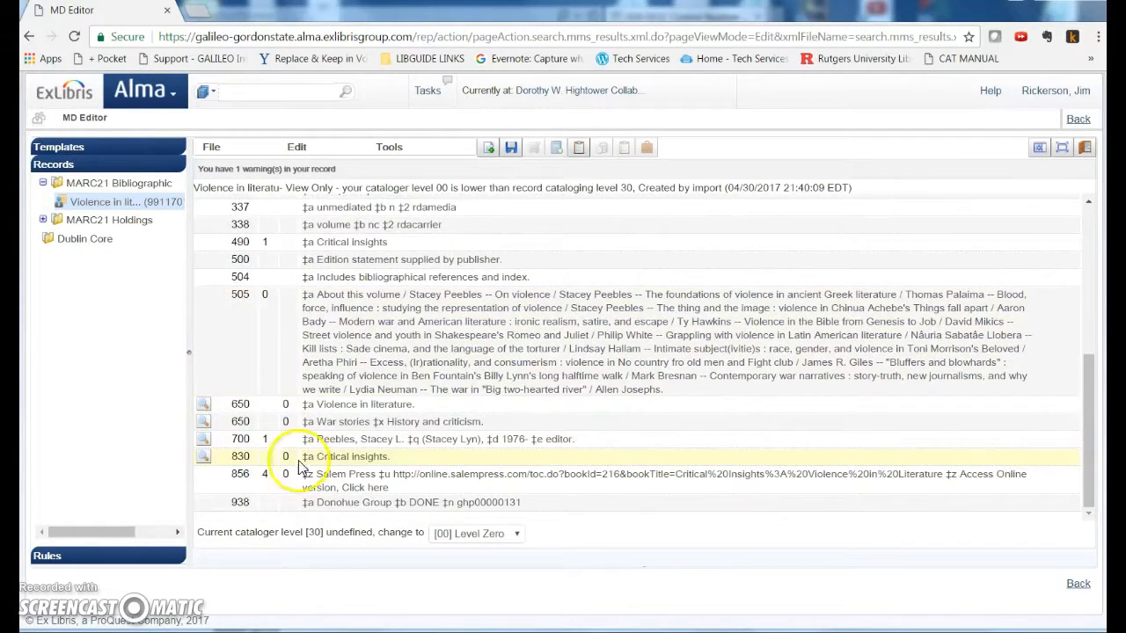
Try to remove the 938 field from the record
click(219, 504)
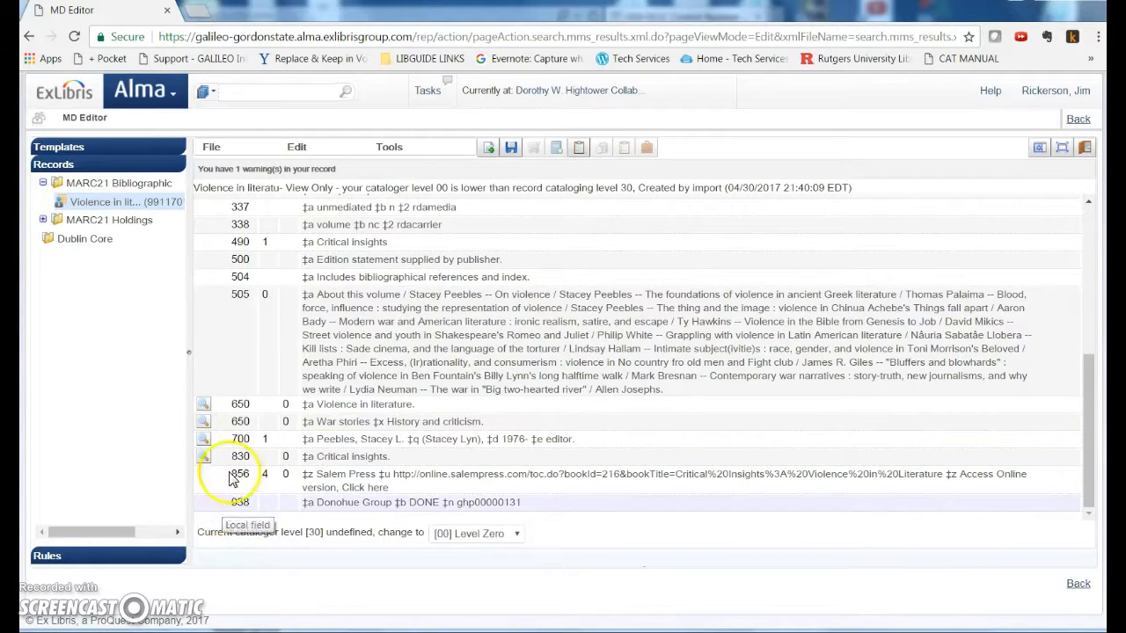
click(319, 147)
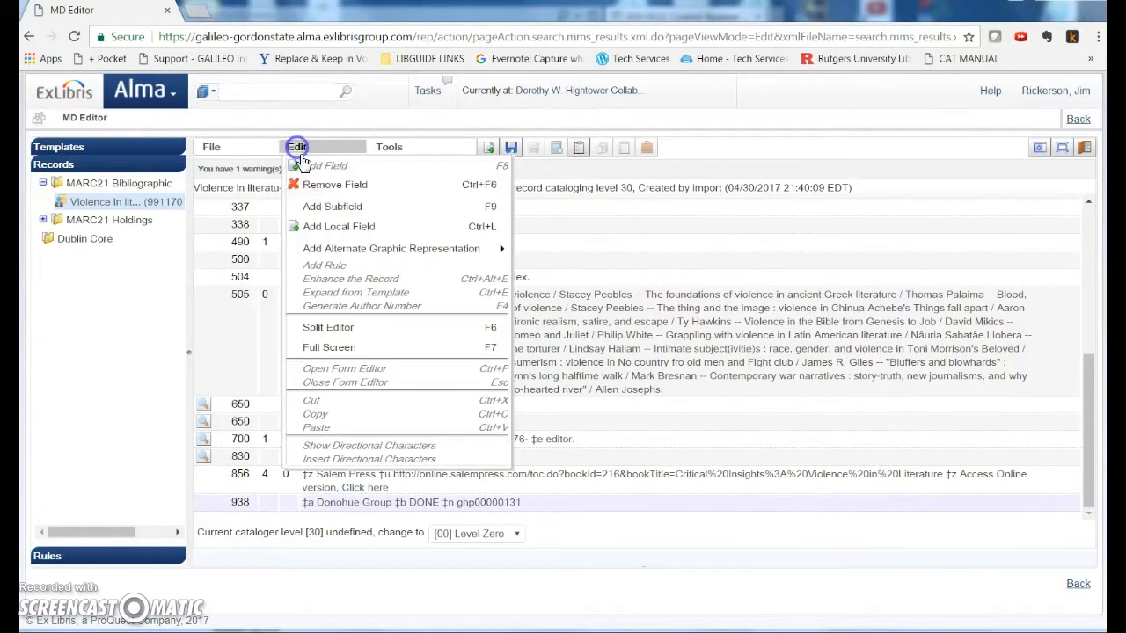
click(342, 184)
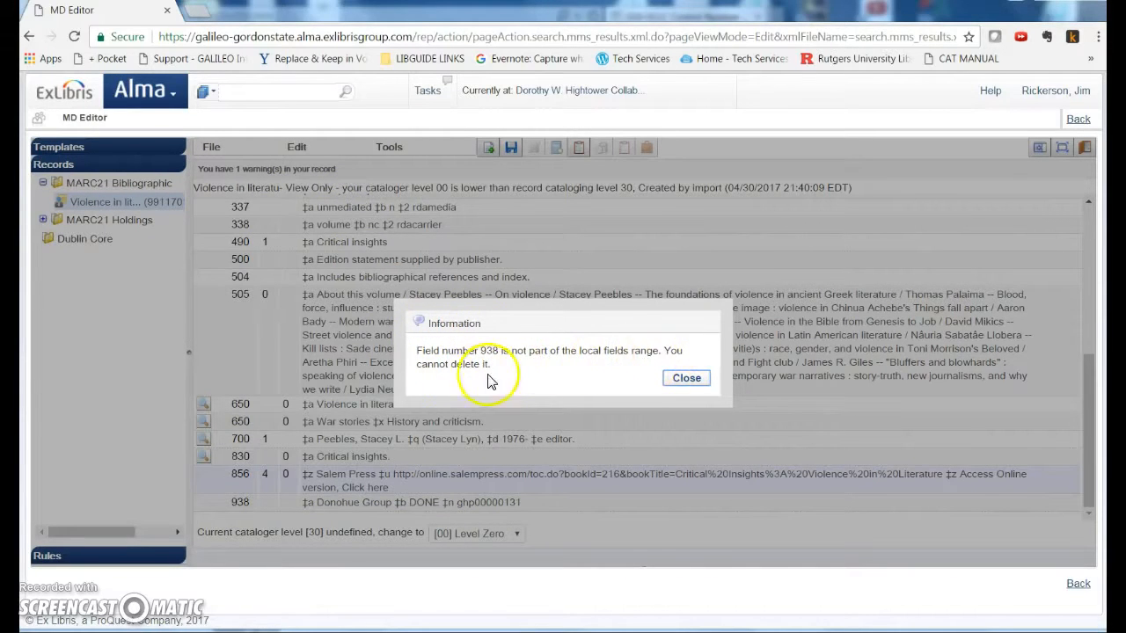
click(685, 378)
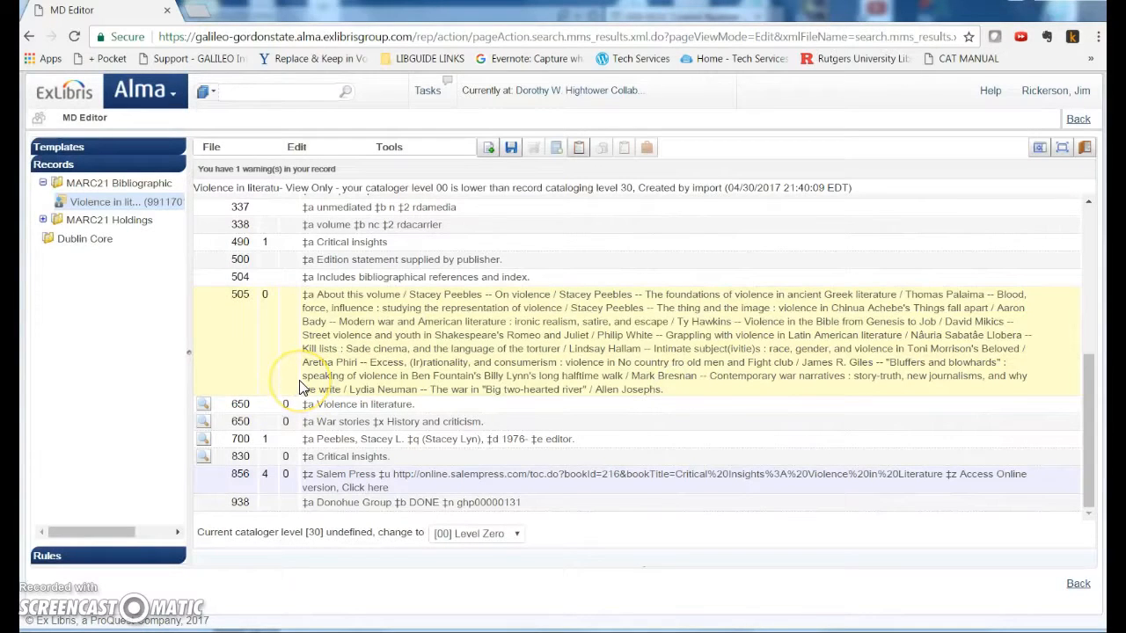
Copy the record to the institution catalog
click(211, 147)
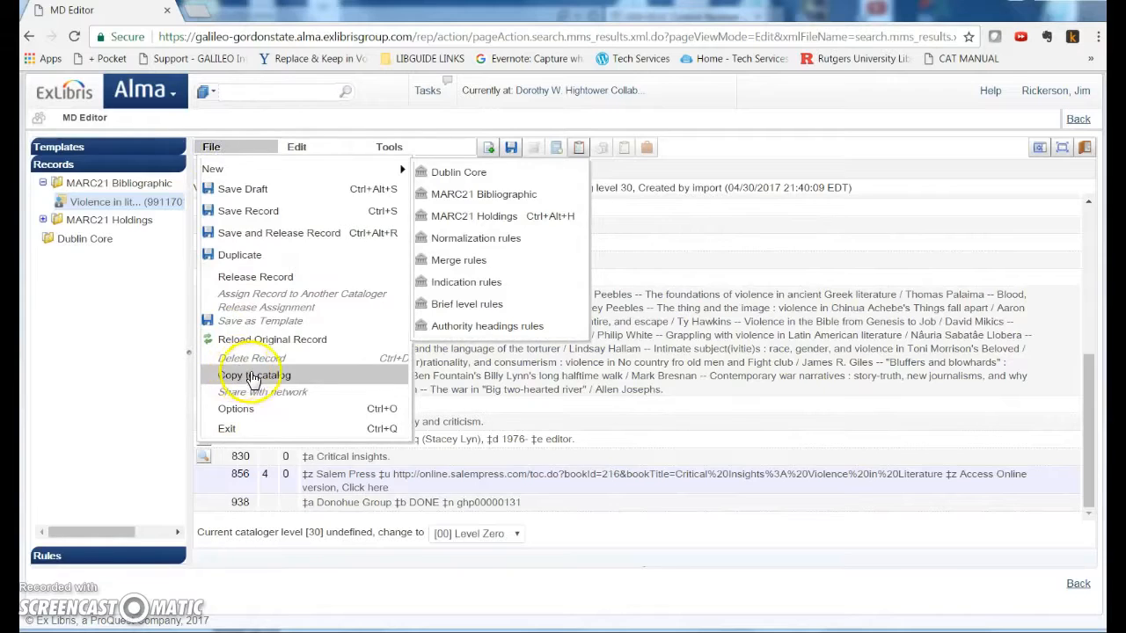
click(243, 376)
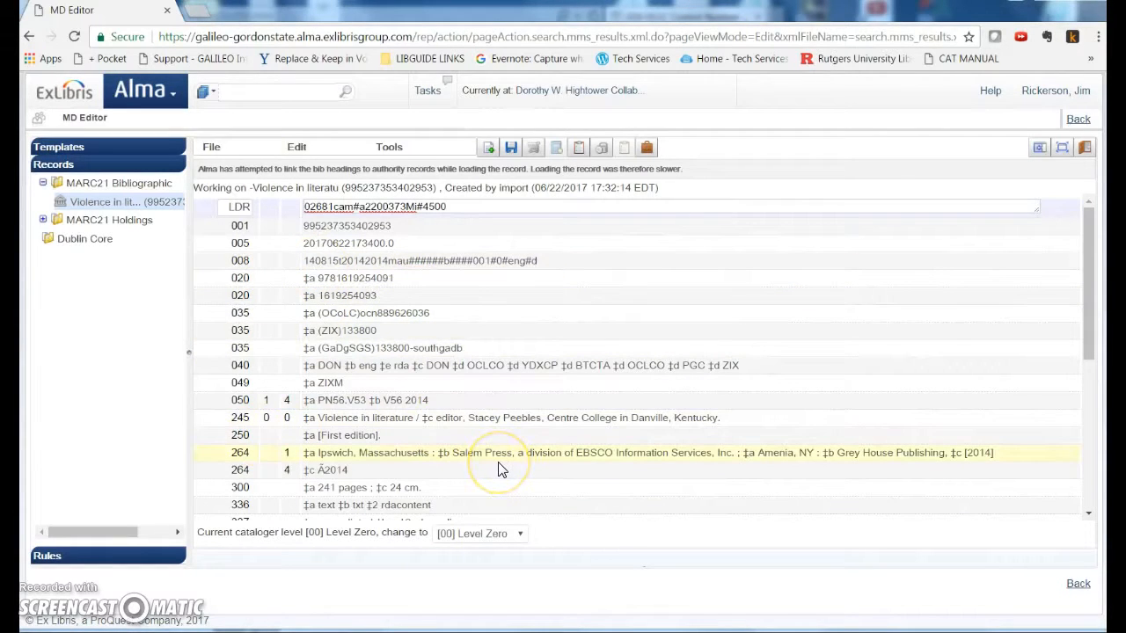
Remove the 938 Donohue Group field from the bibliographic record
click(389, 439)
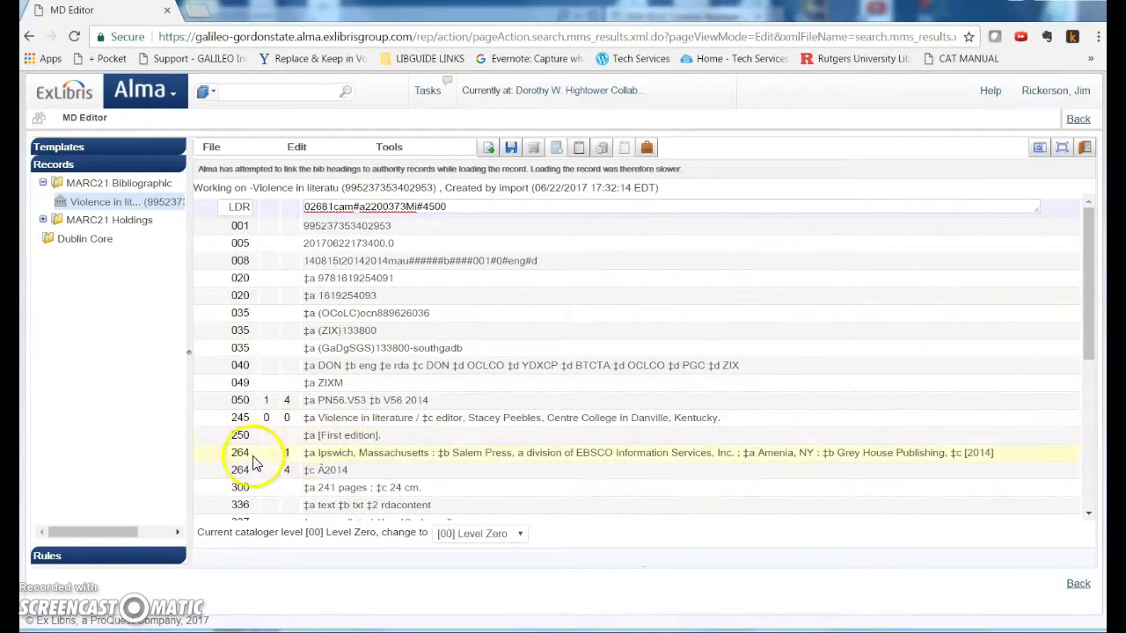
scroll(235, 466, down, 5)
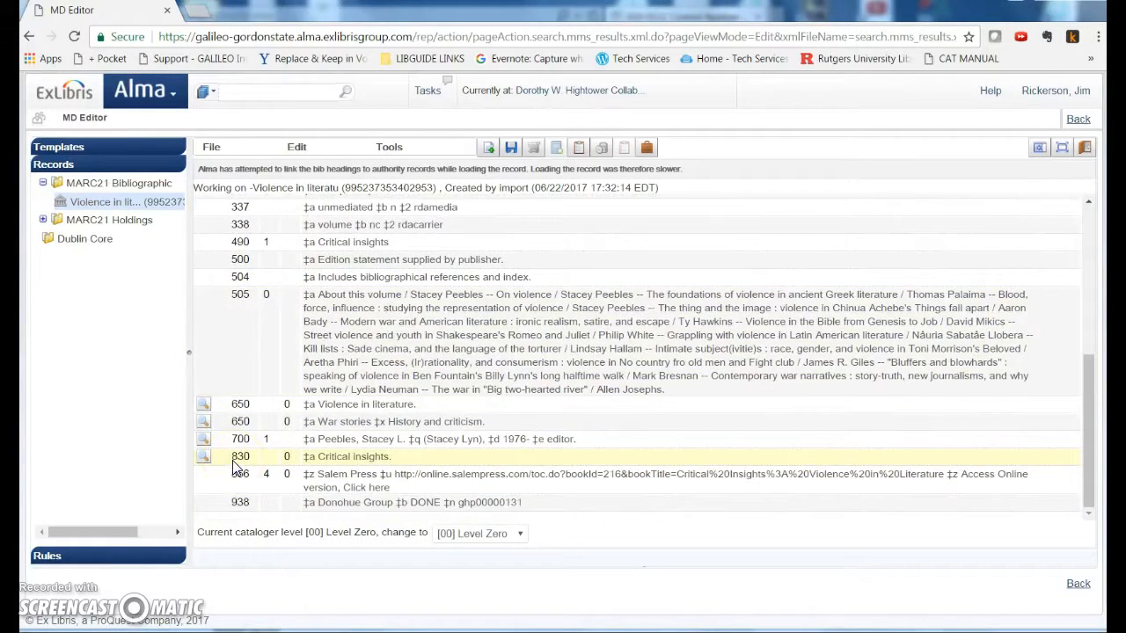
click(212, 503)
click(297, 147)
click(334, 188)
click(217, 503)
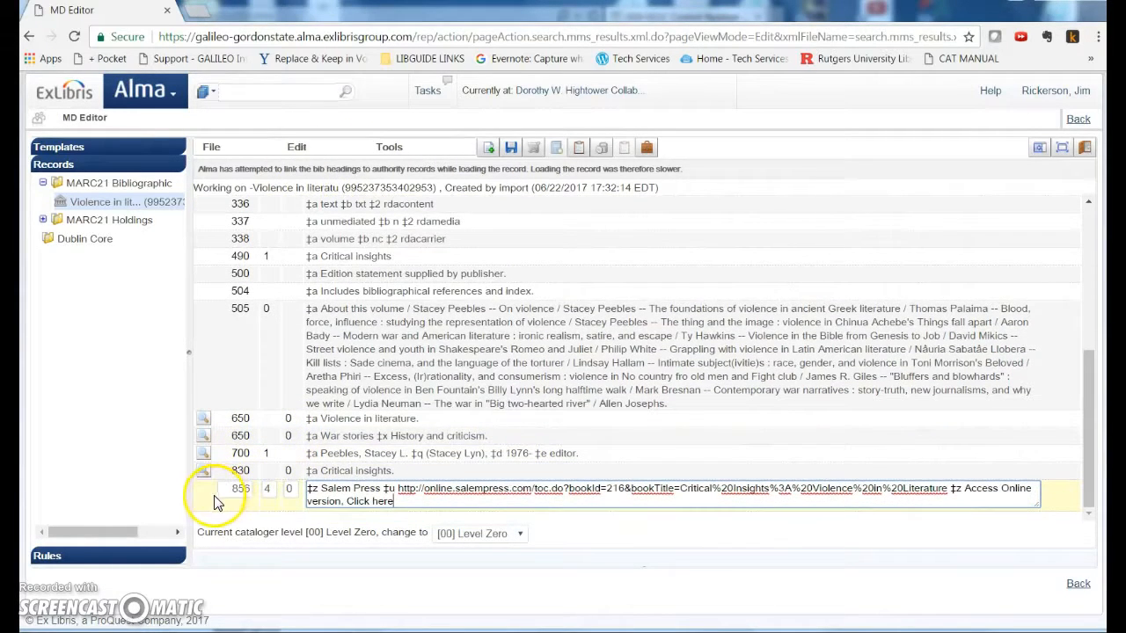
Add a local 970 field, paste the copied content into it, and save the bibliographic record
click(297, 148)
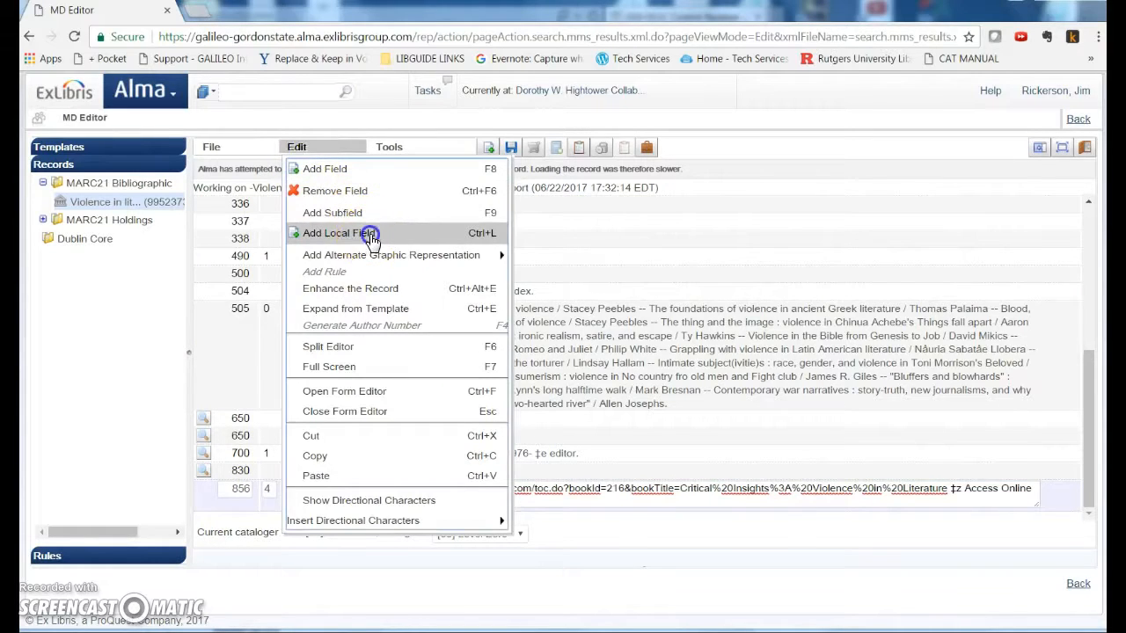
click(364, 233)
text(970)
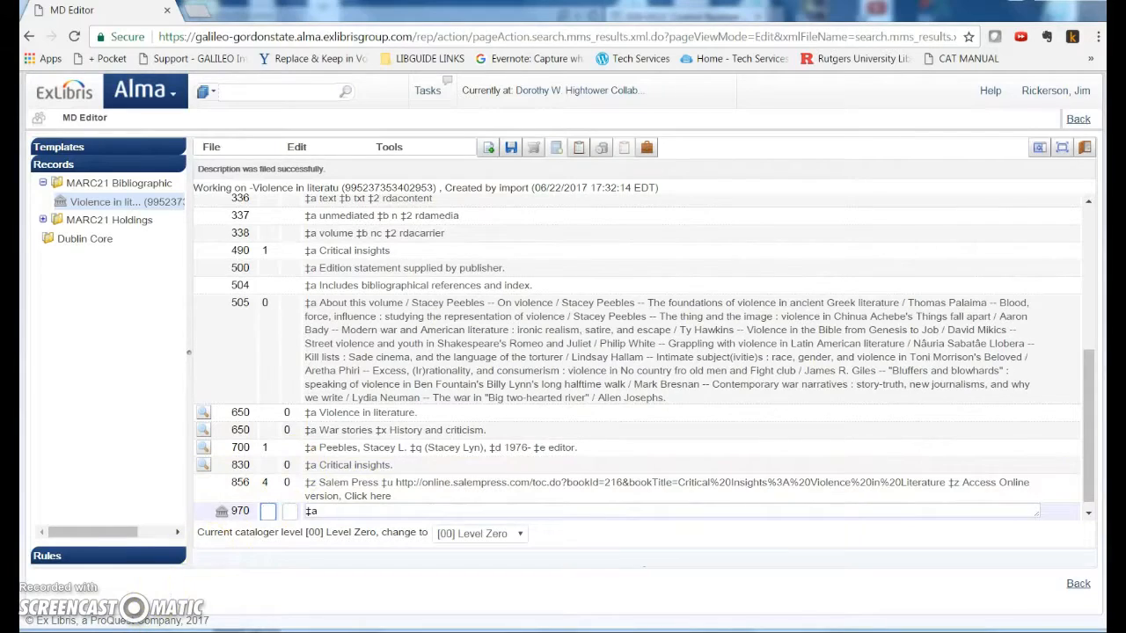
key(ctrl+v)
scroll(417, 469, up, 10)
scroll(417, 476, down, 5)
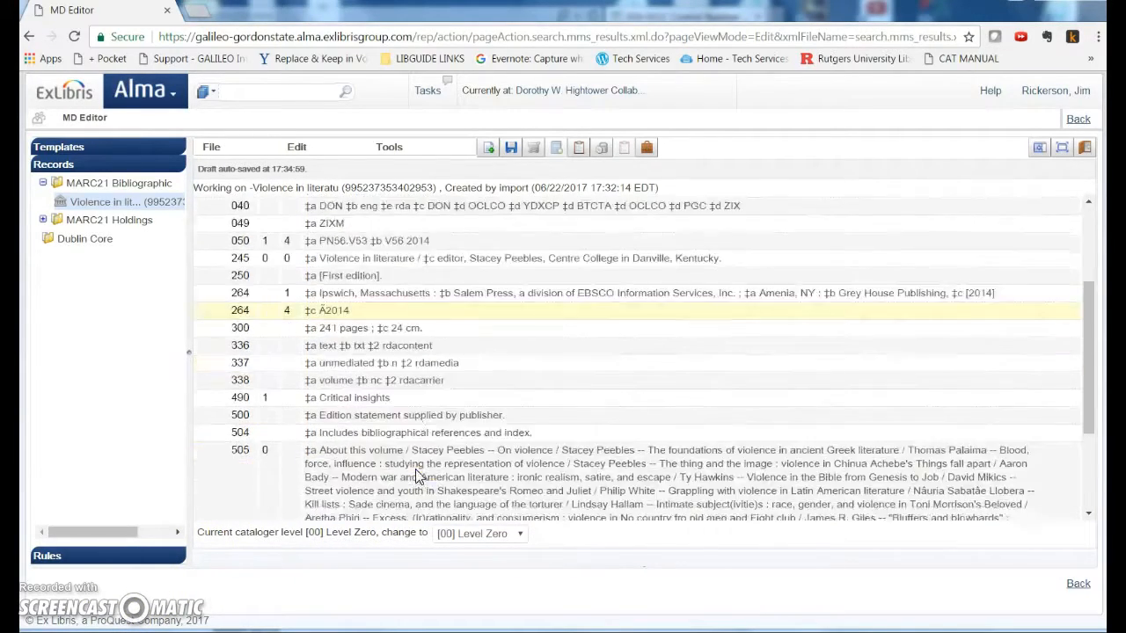
click(505, 149)
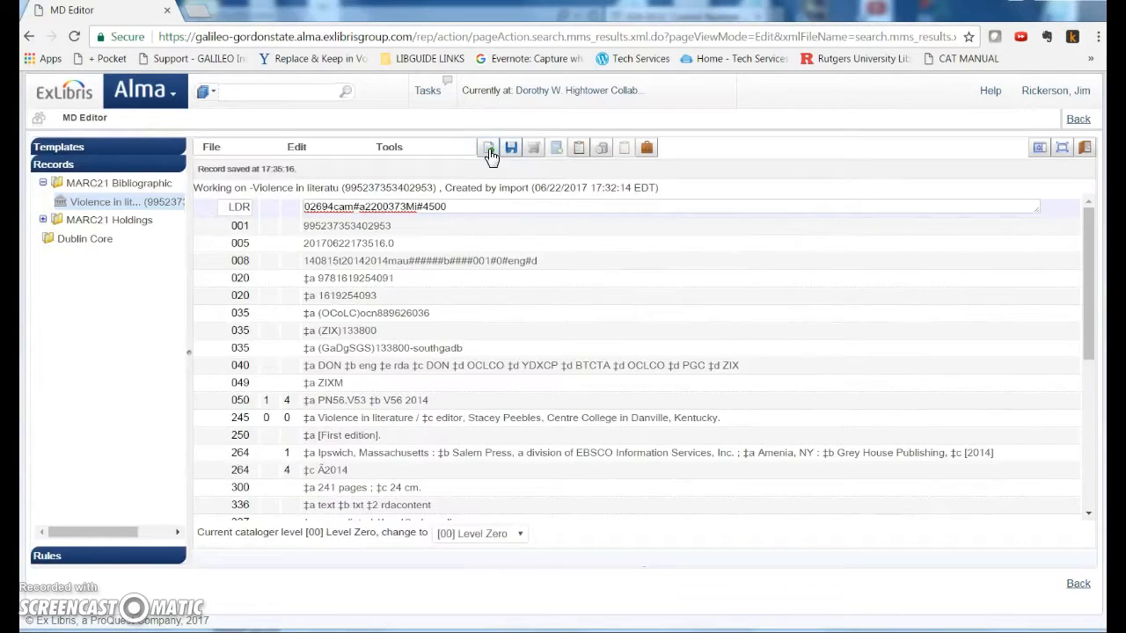
Create a new holdings record for the title and open its 852 field in the form editor
click(489, 150)
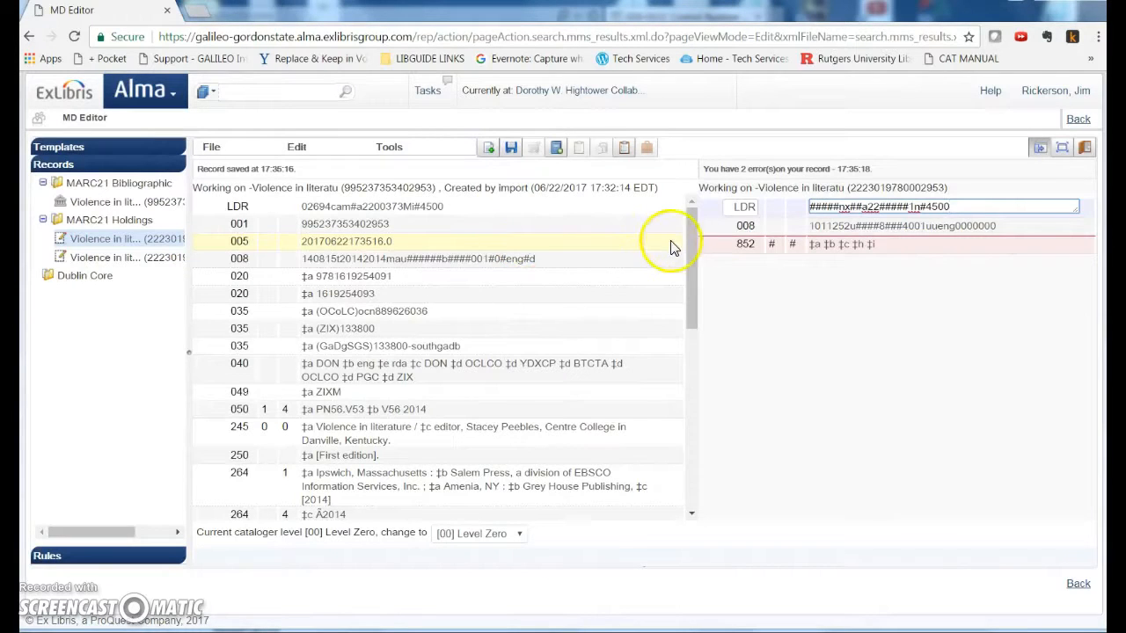
click(1038, 147)
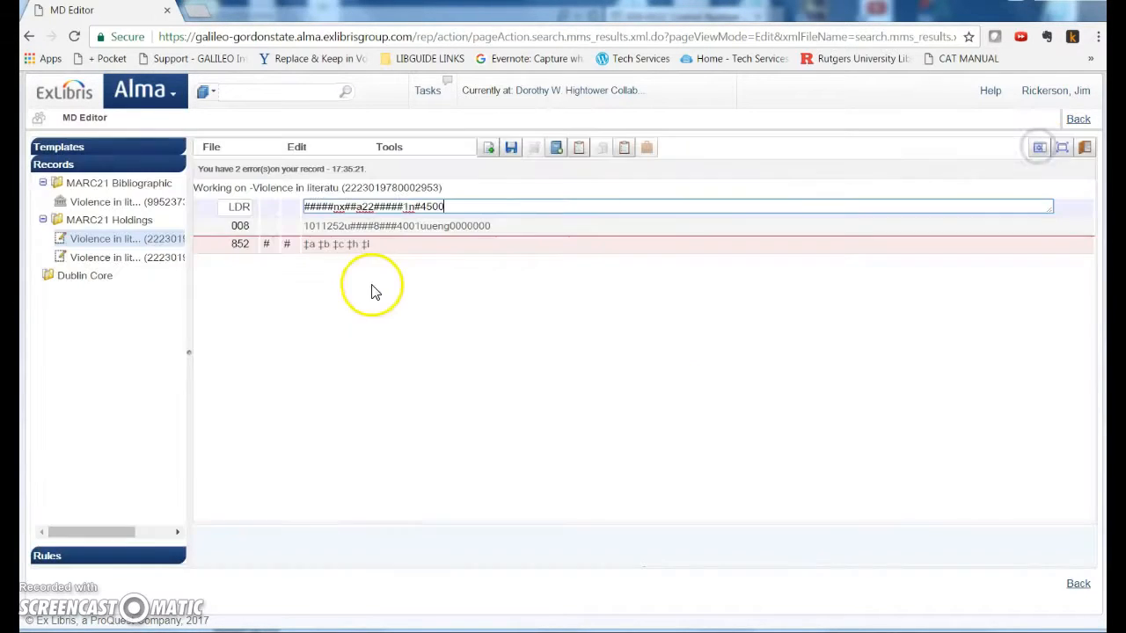
click(207, 244)
click(297, 149)
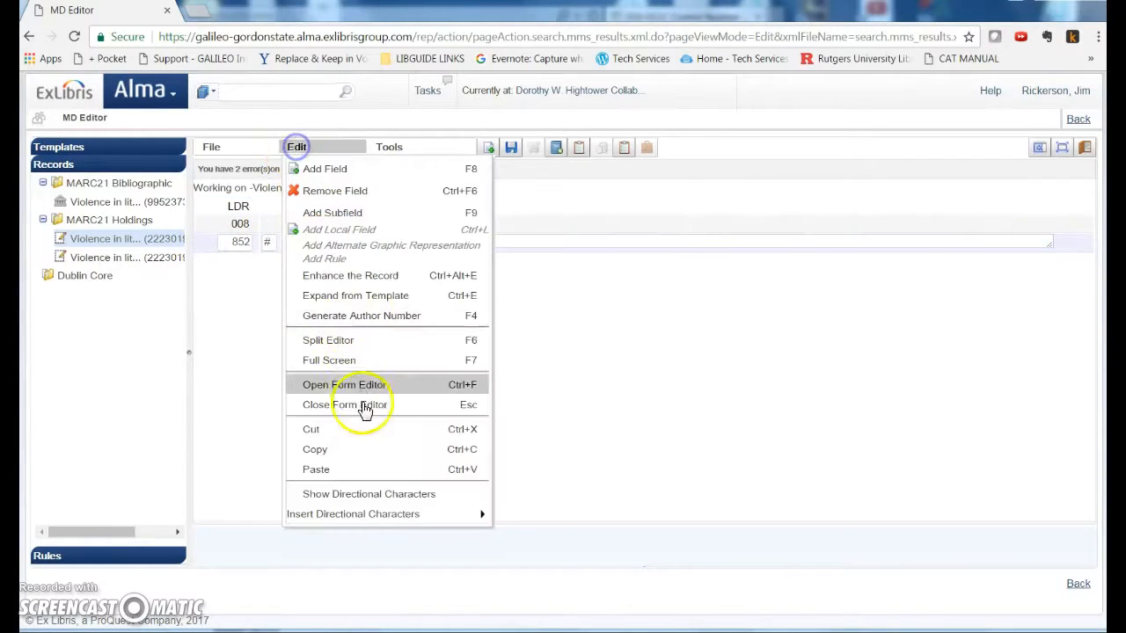
click(370, 384)
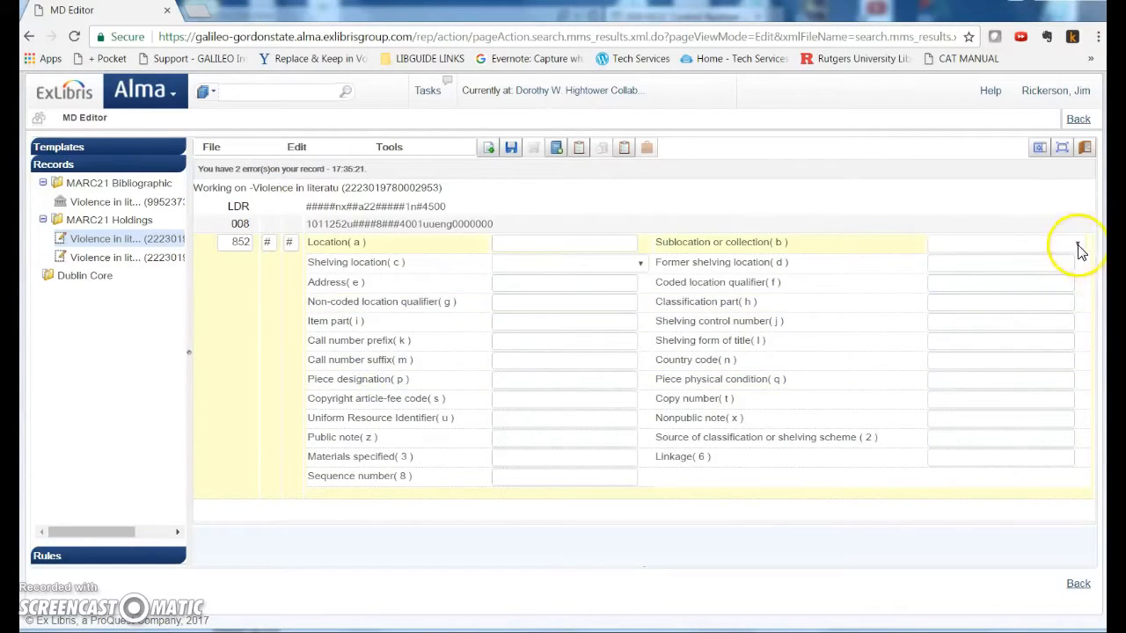
Set the 852 sublocation to Hightower and the shelving location to Gen--Coll, then save the holdings record
click(1076, 243)
click(978, 301)
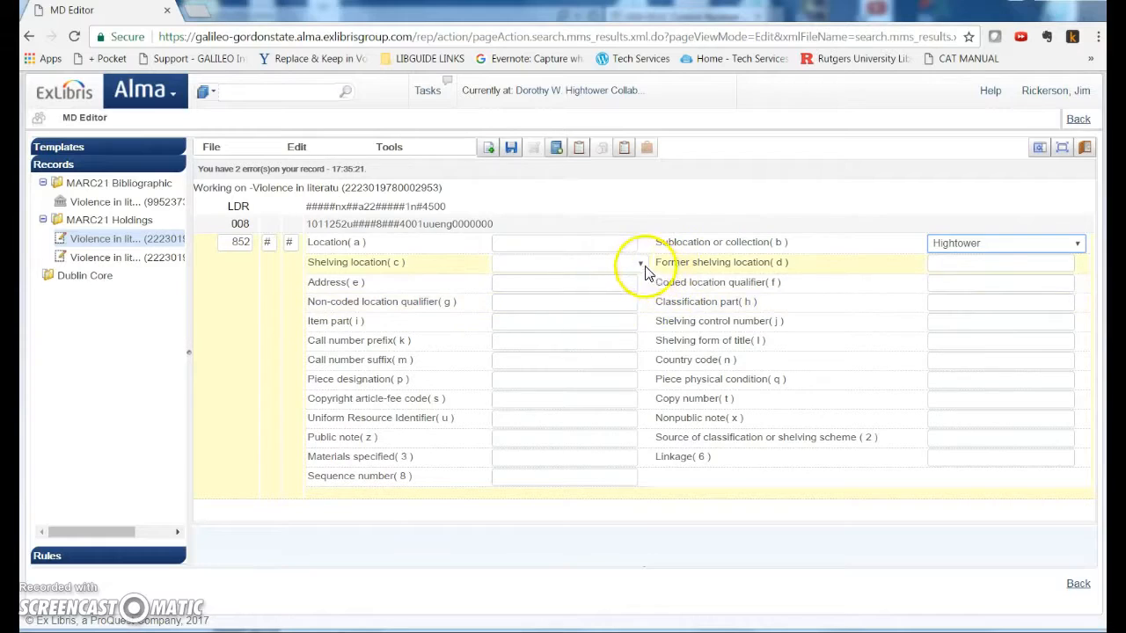
click(640, 262)
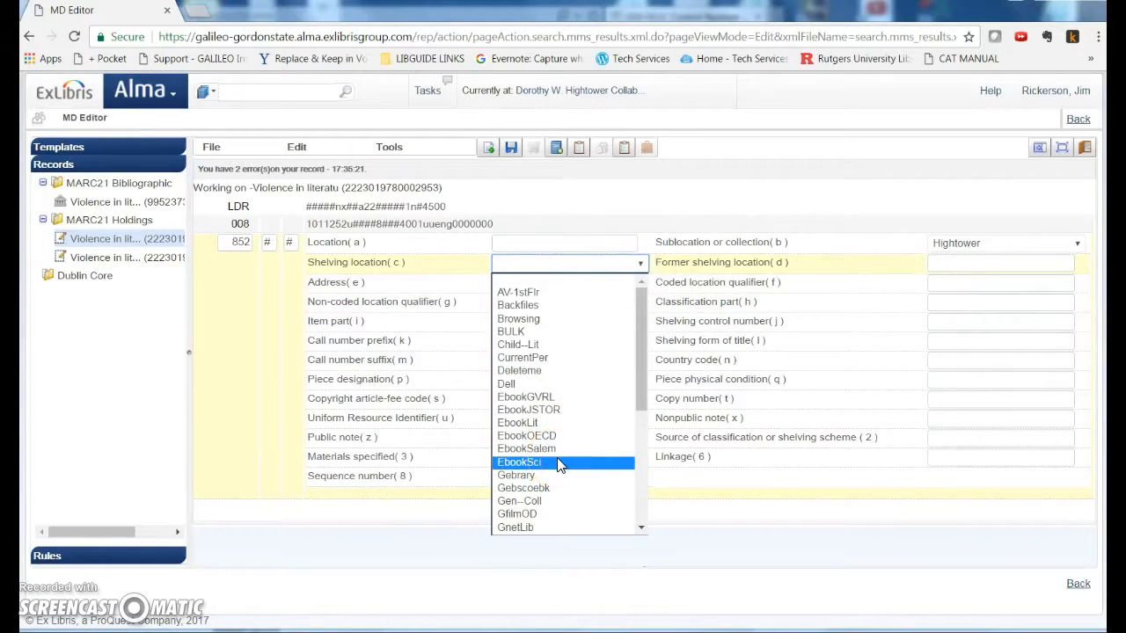
scroll(558, 464, down, 4)
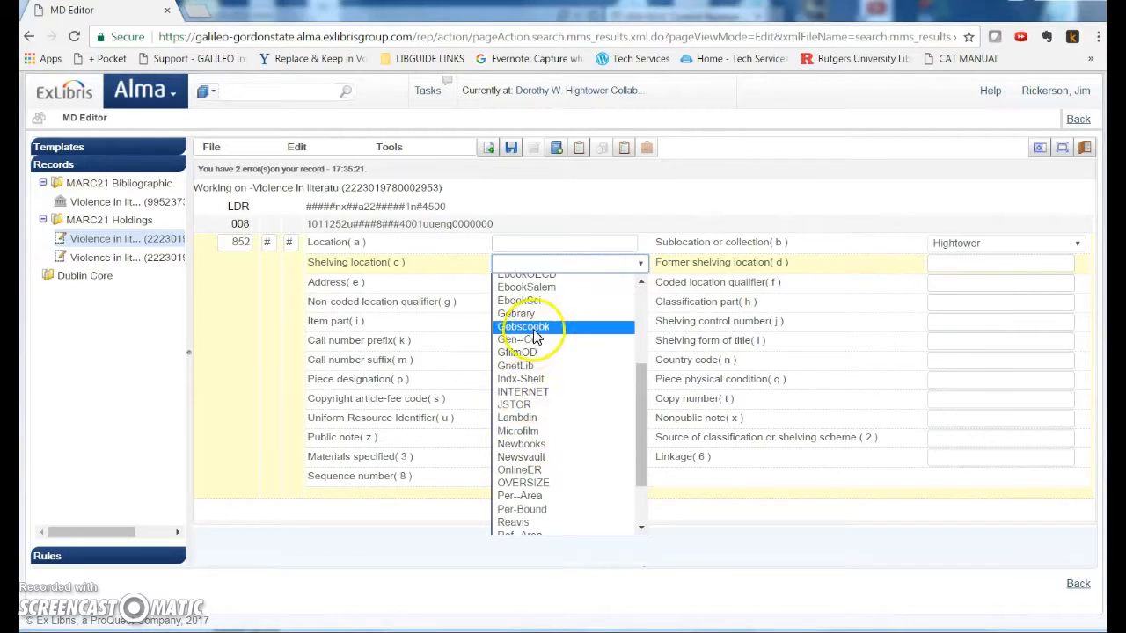
click(519, 341)
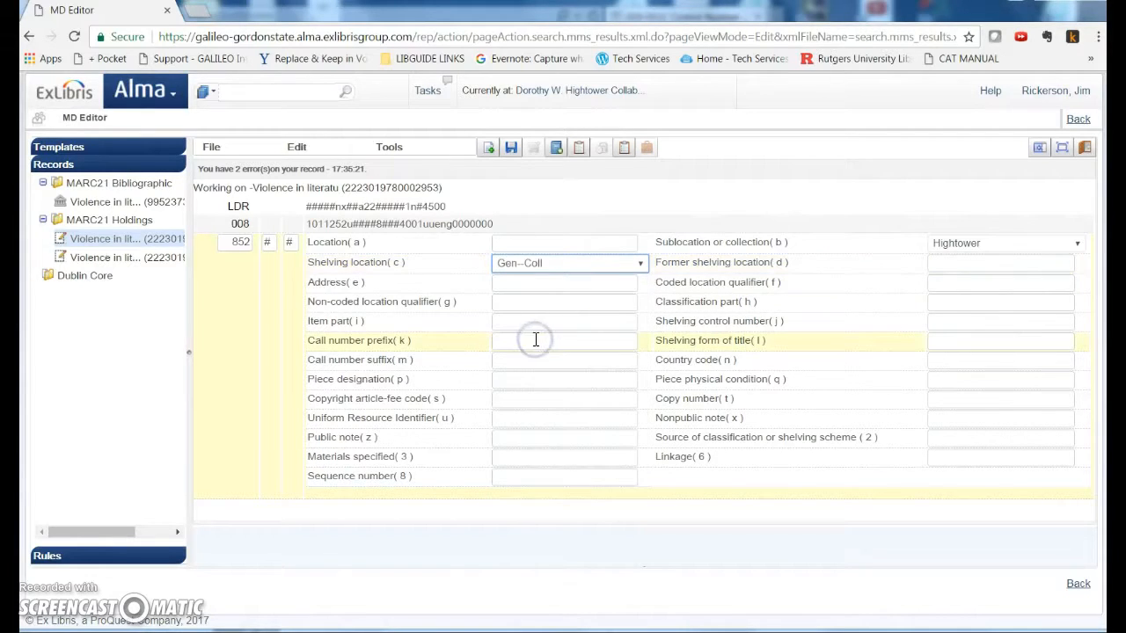
click(511, 147)
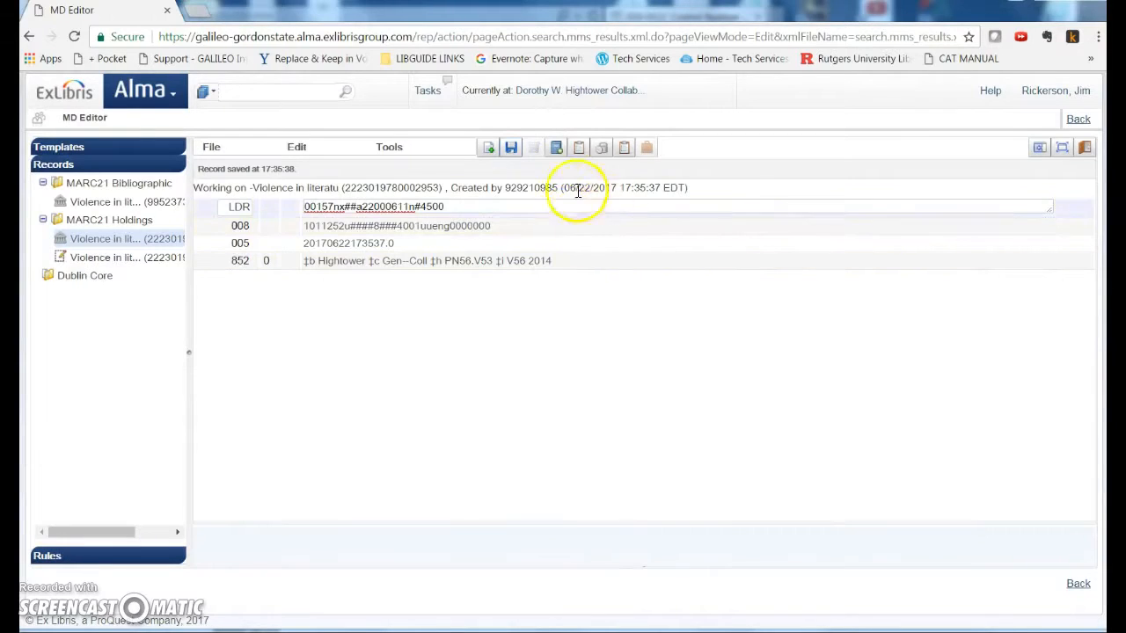
Add a new physical item to the holdings with item policy Books and material type Book
click(558, 148)
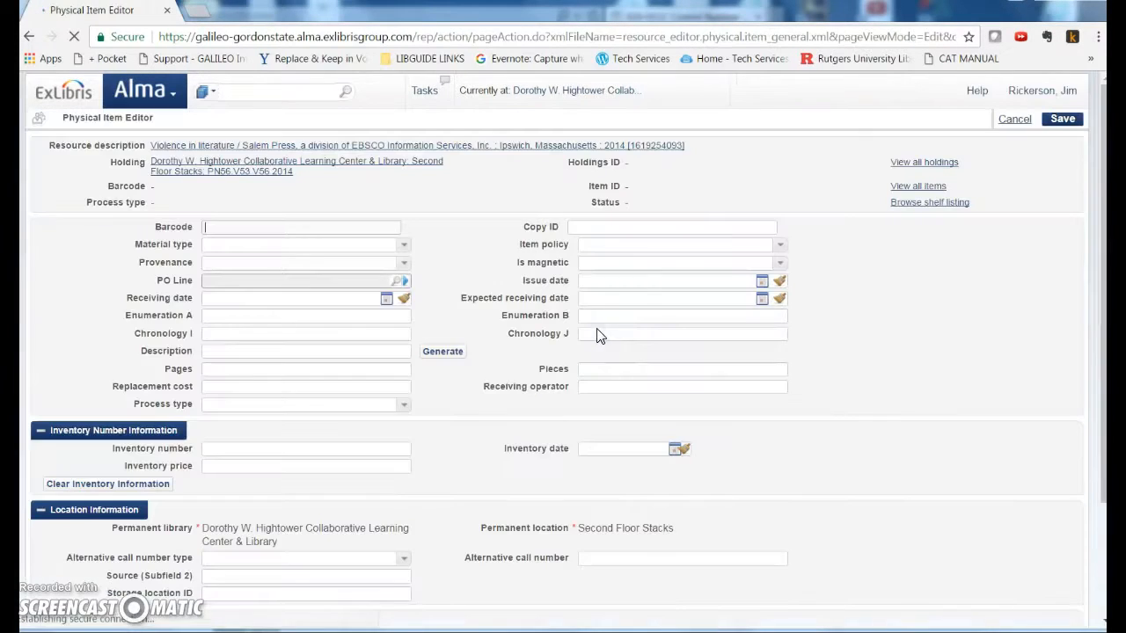
click(779, 245)
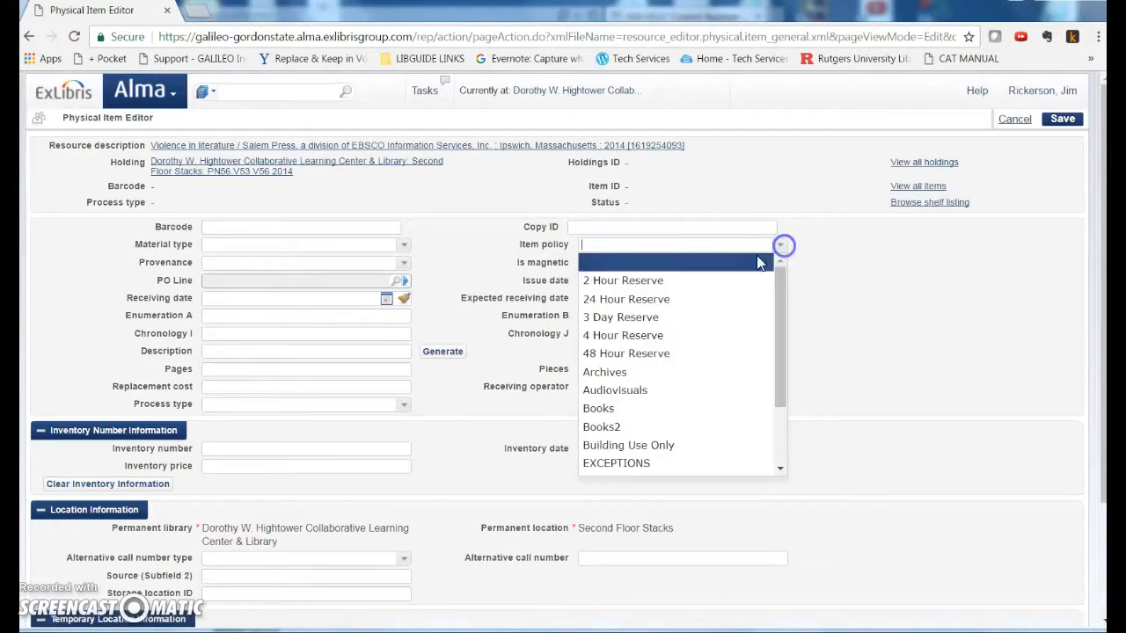
click(598, 408)
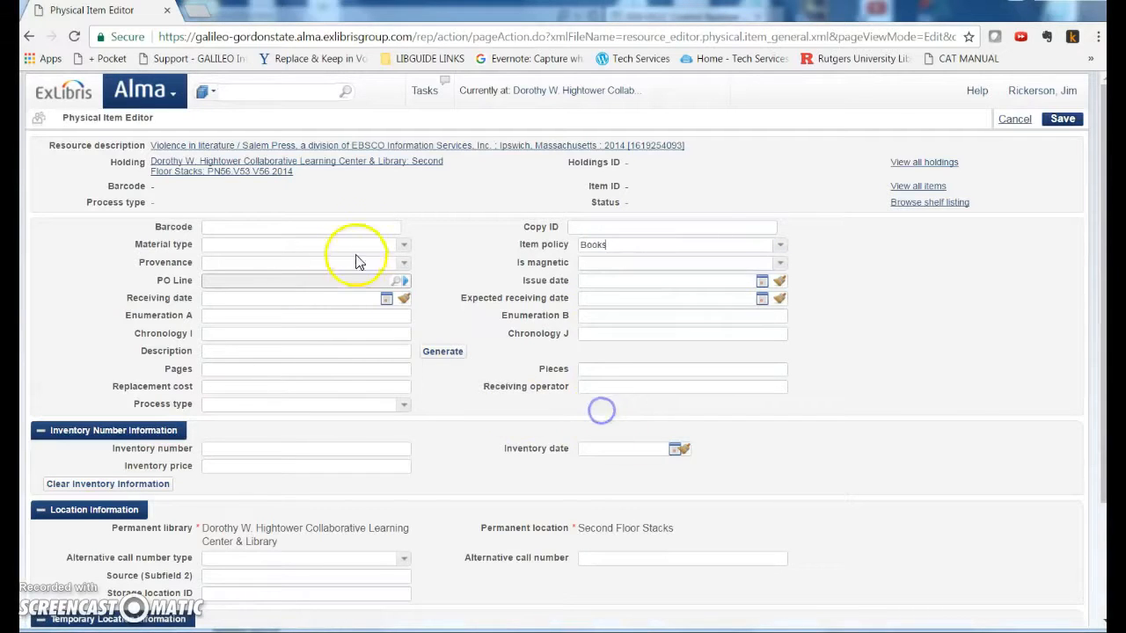
click(406, 244)
click(264, 281)
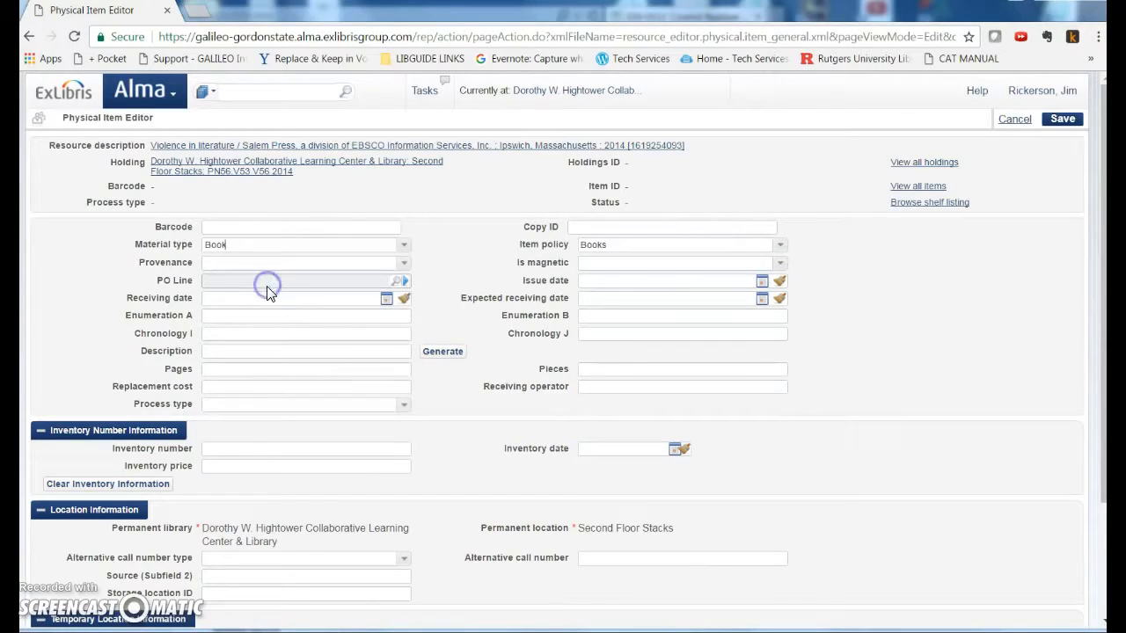
Set the item's receiving date to 05/24/2017 and inventory date to 06/22/2017
click(386, 299)
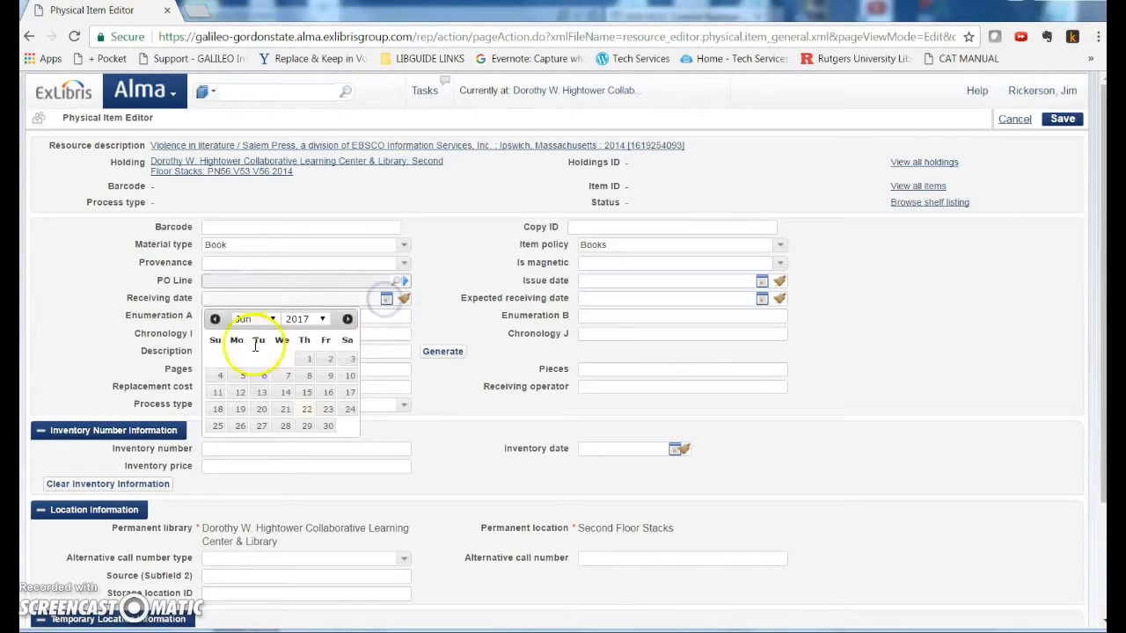
click(215, 320)
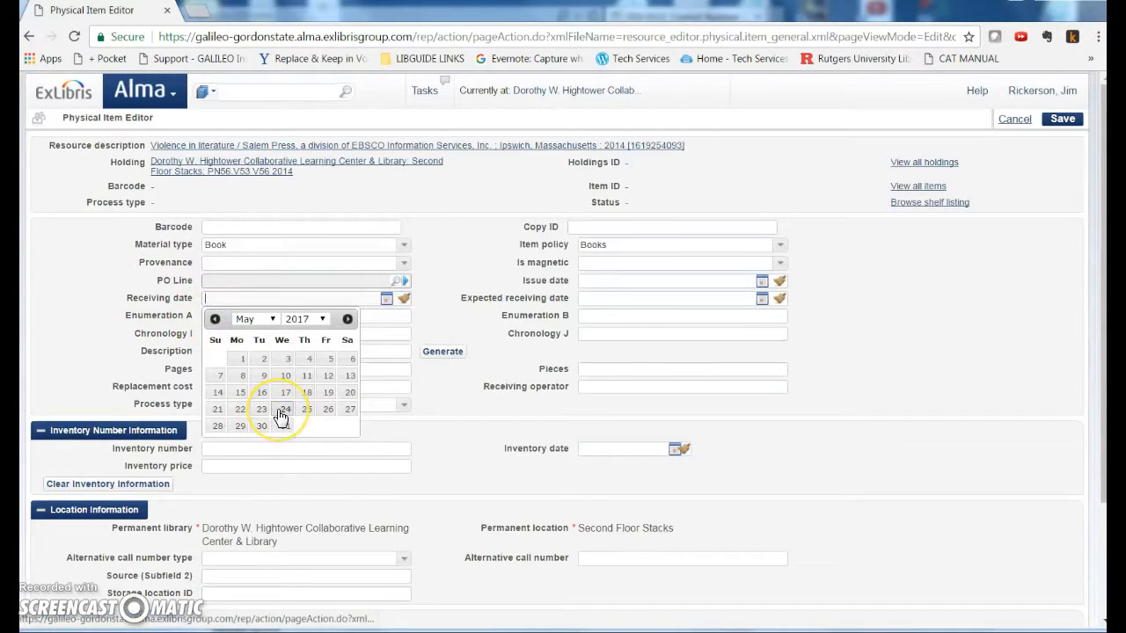
click(282, 410)
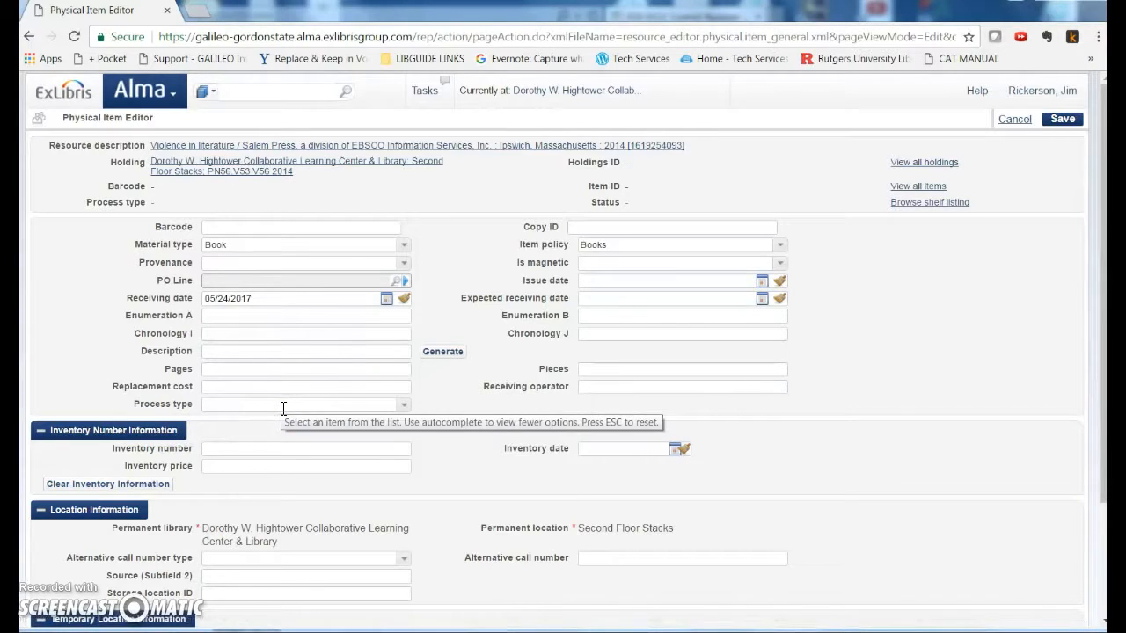
click(674, 449)
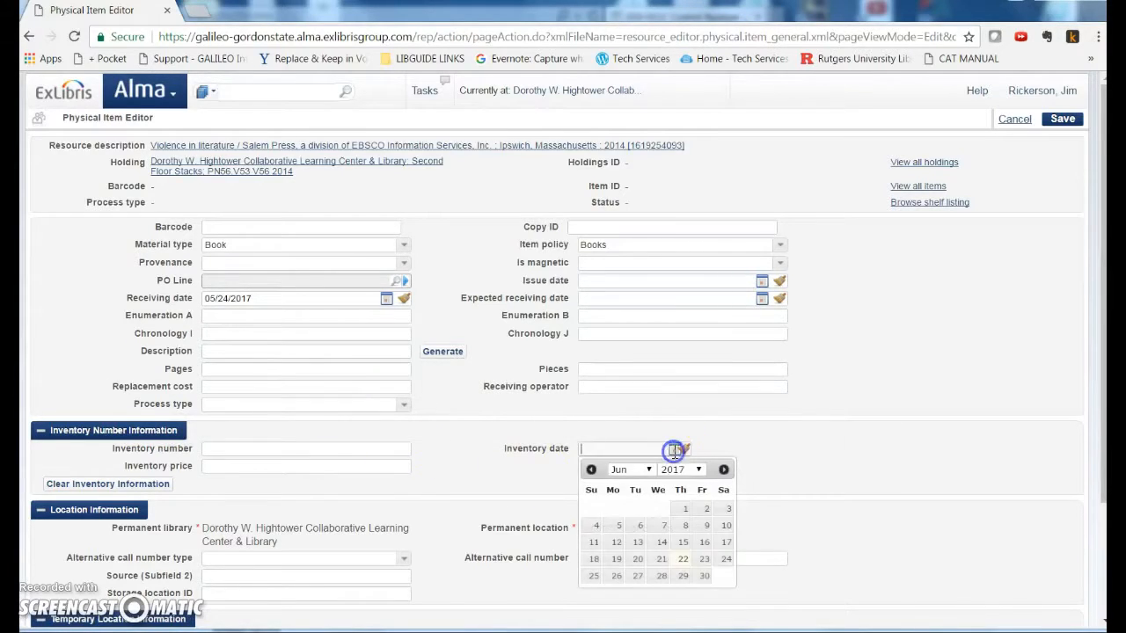
click(681, 559)
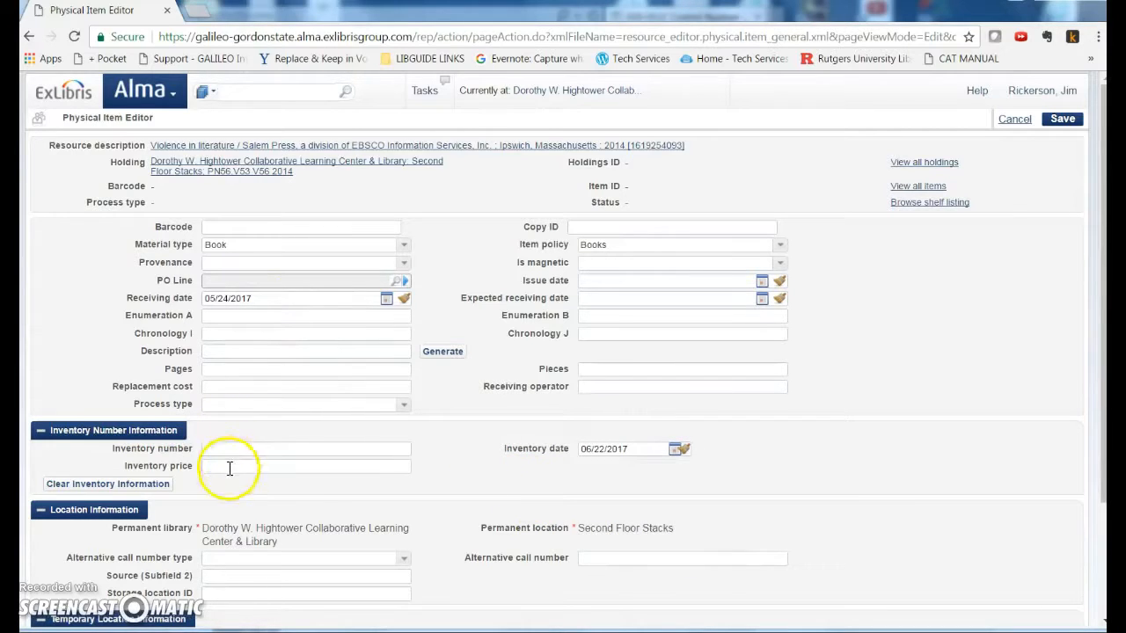
Enter 122.32 as the item's inventory price
text(122)
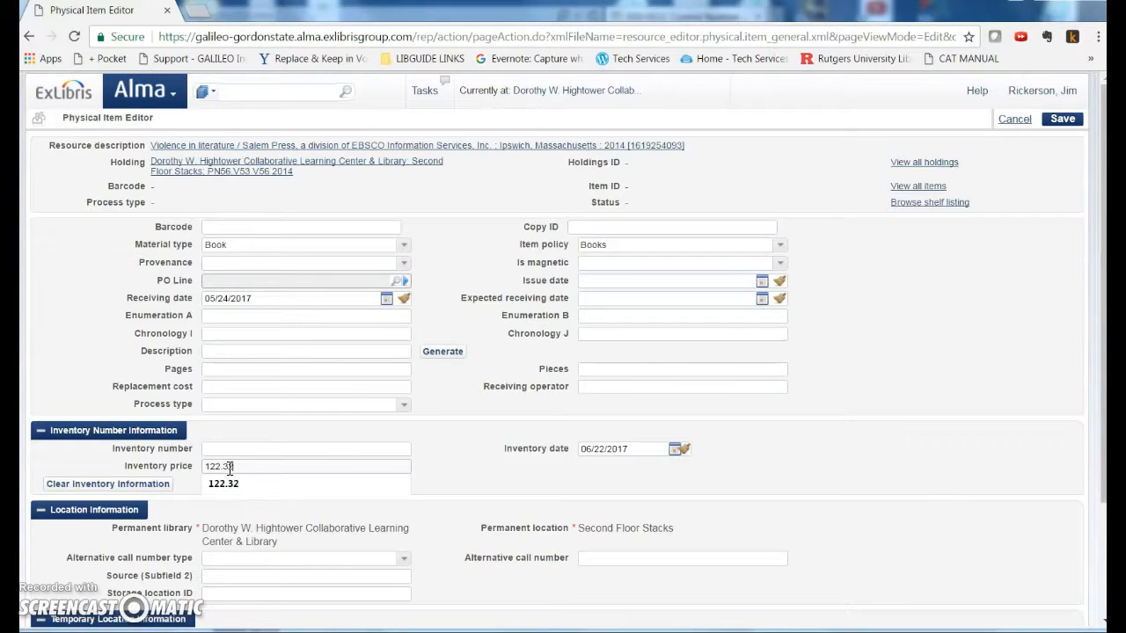
text(.32)
click(447, 469)
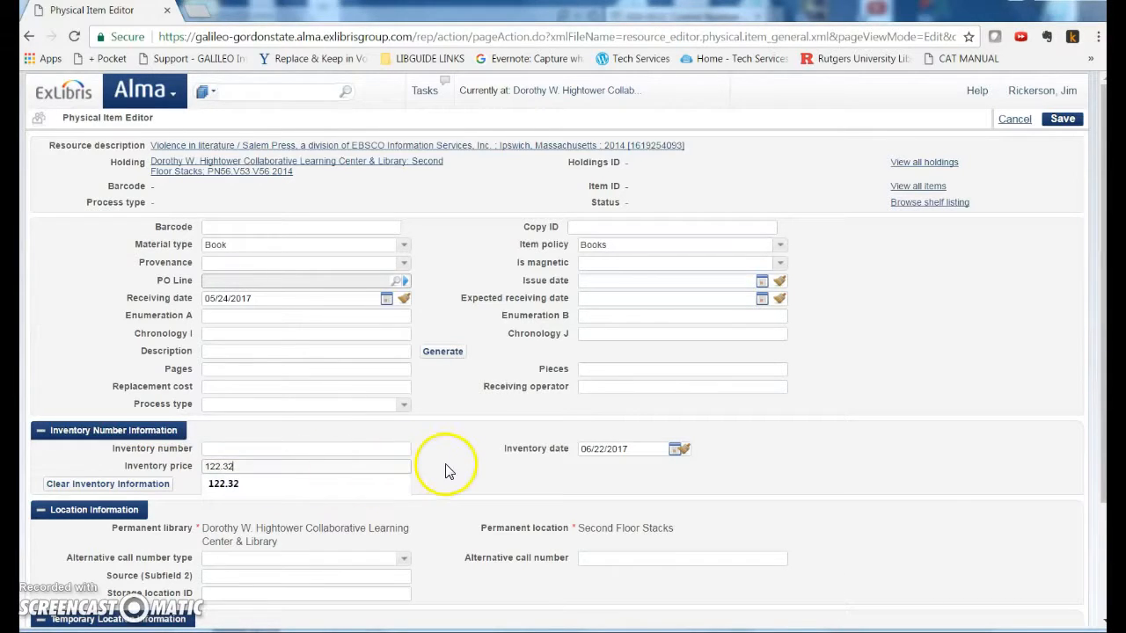
Mark the item as in a temporary location and select Dorothy W. Hightower Collaborative Learning Center & Library as temporary library
scroll(446, 472, down, 3)
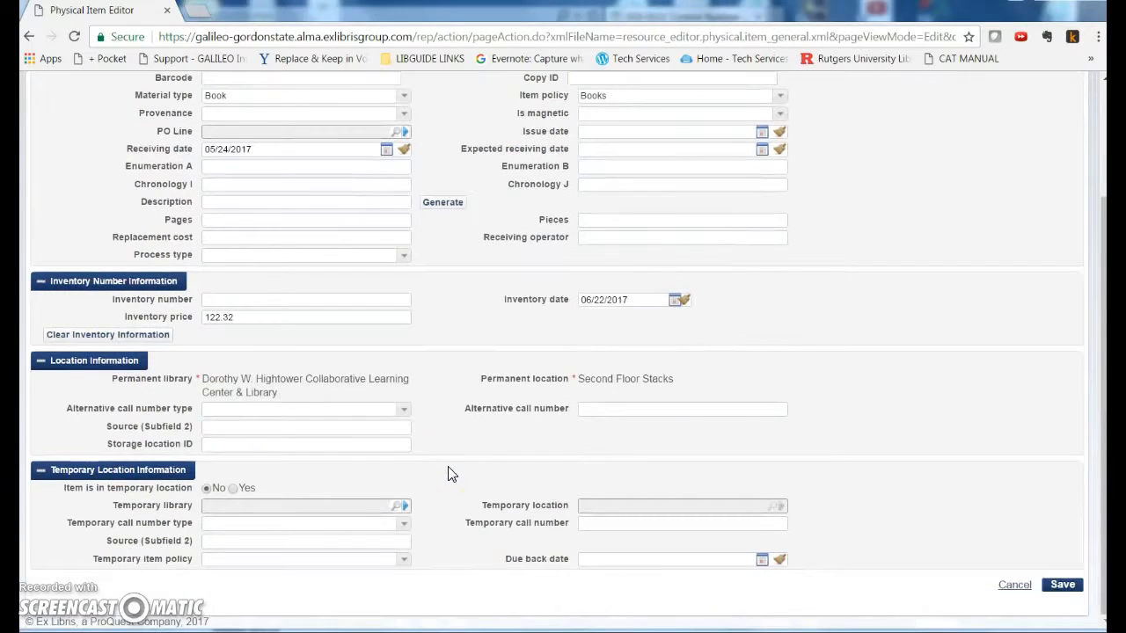
click(234, 489)
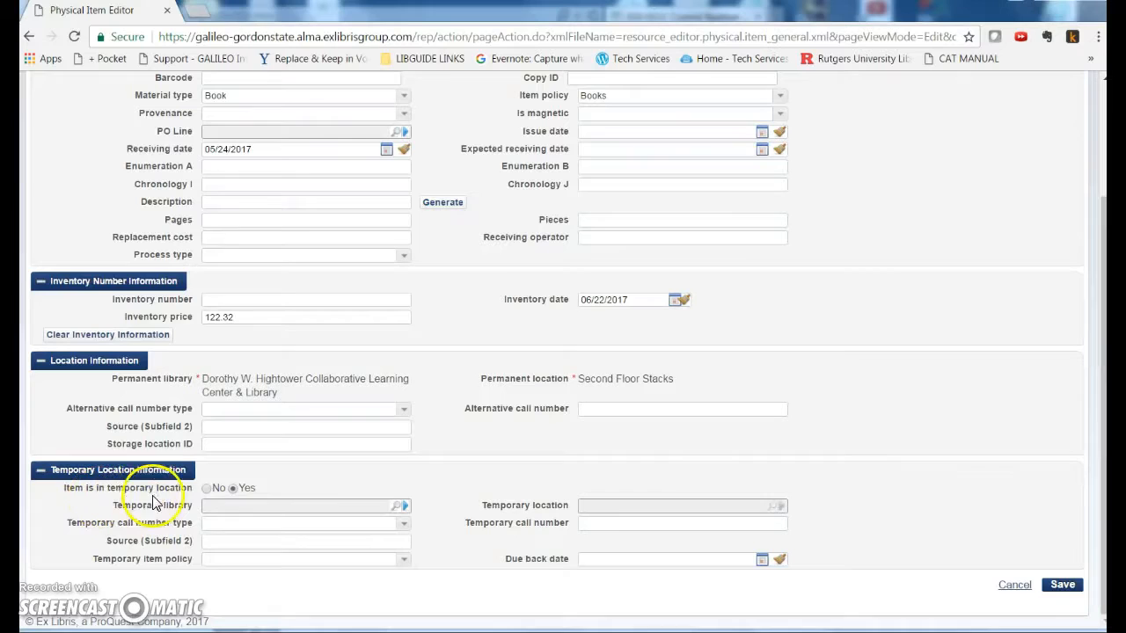
click(395, 506)
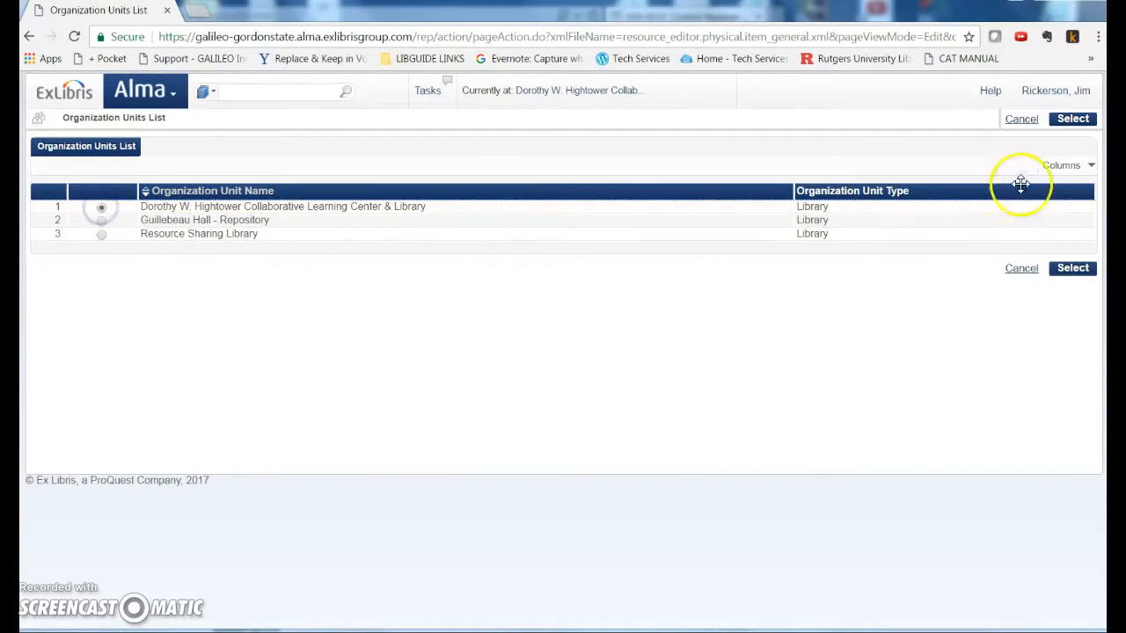
click(1068, 268)
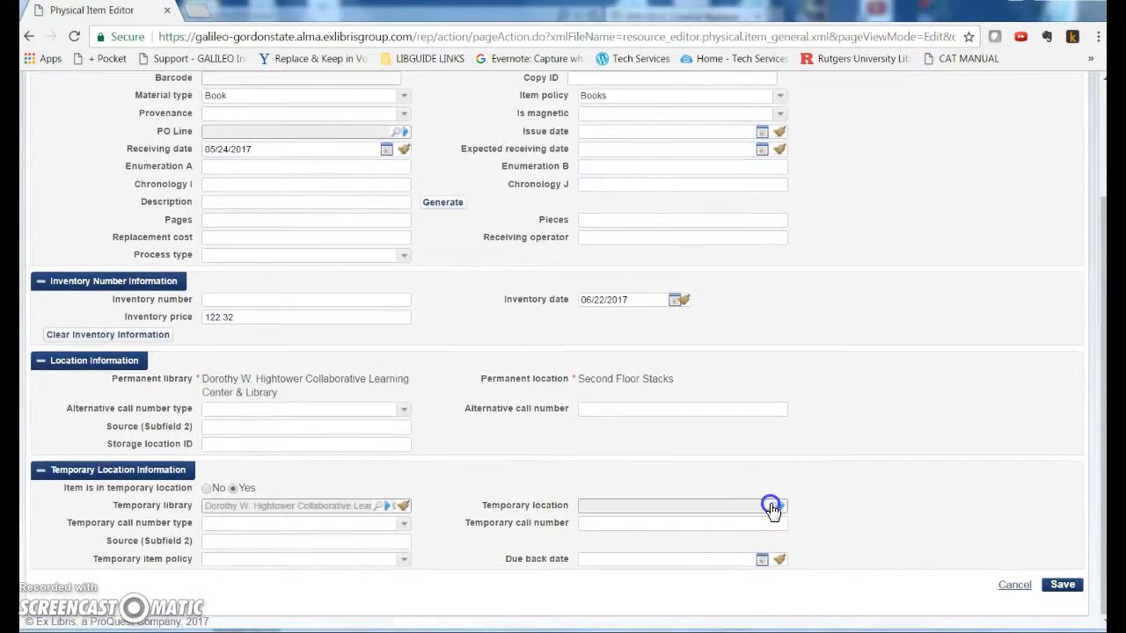
Set the item's temporary location to Newbooks (New Books)
click(774, 506)
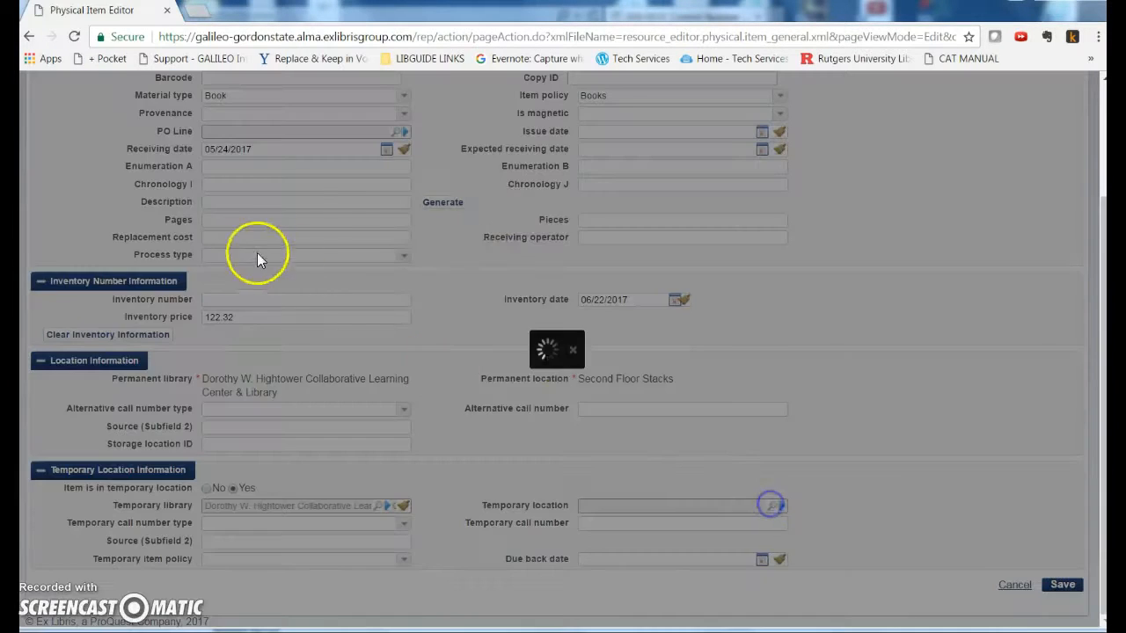
click(847, 182)
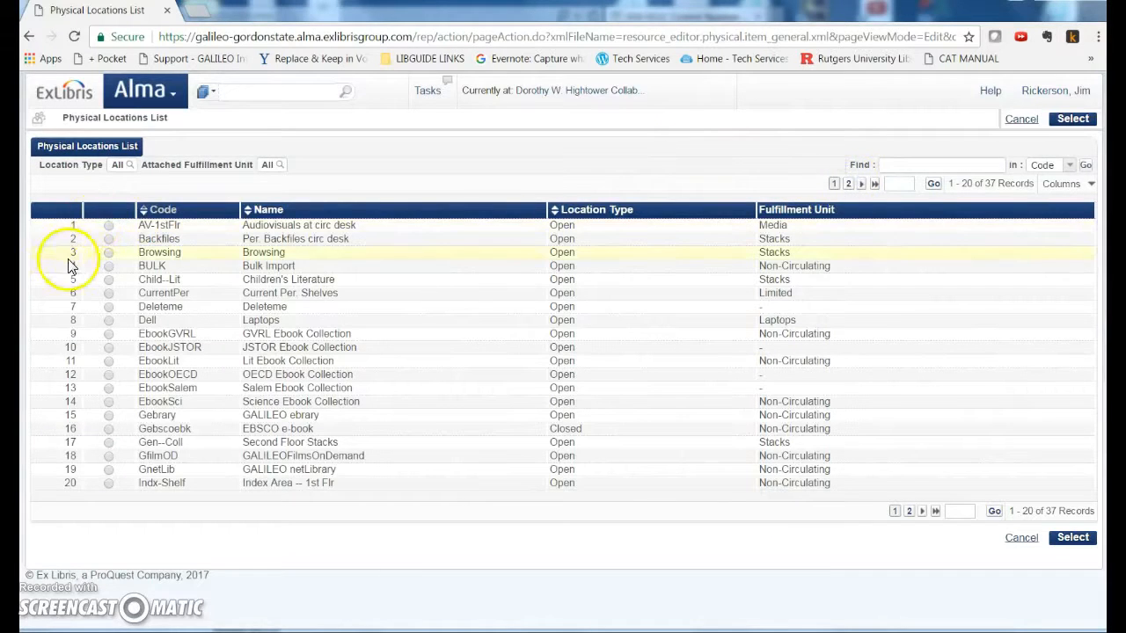
click(850, 184)
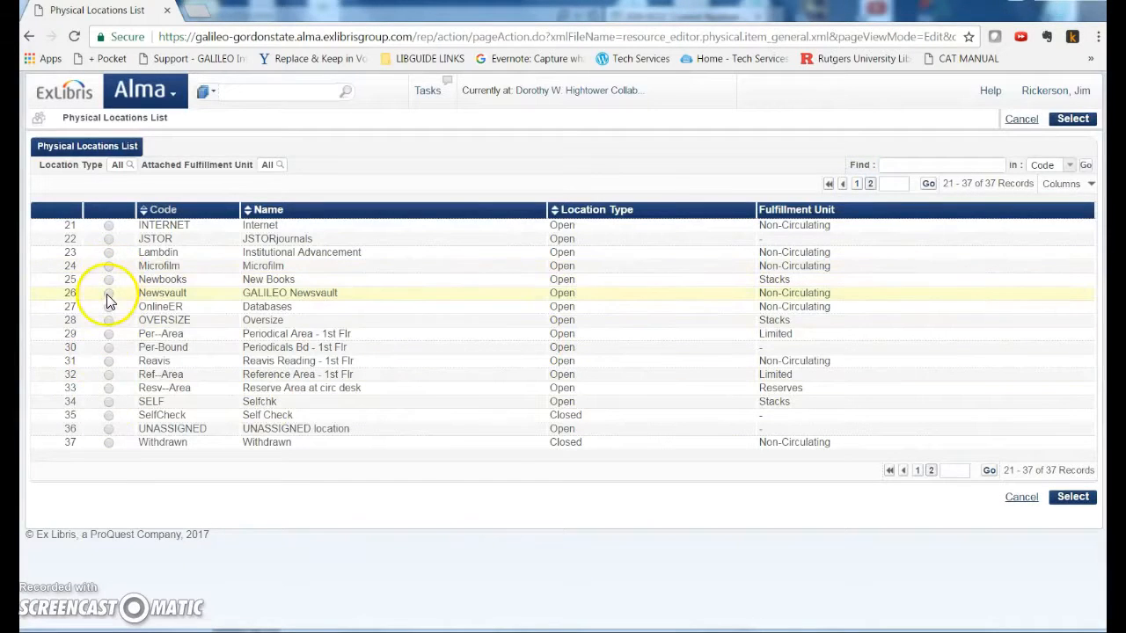
click(107, 281)
click(1072, 497)
scroll(892, 498, down, 3)
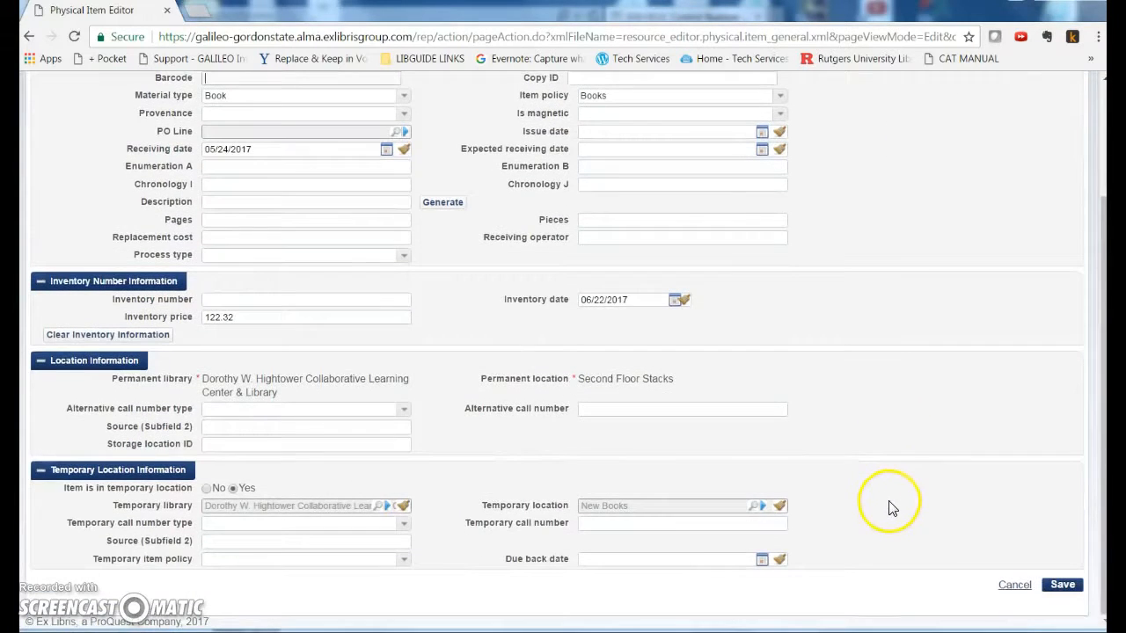
Set the item's due back date to 08/09/2017
click(762, 561)
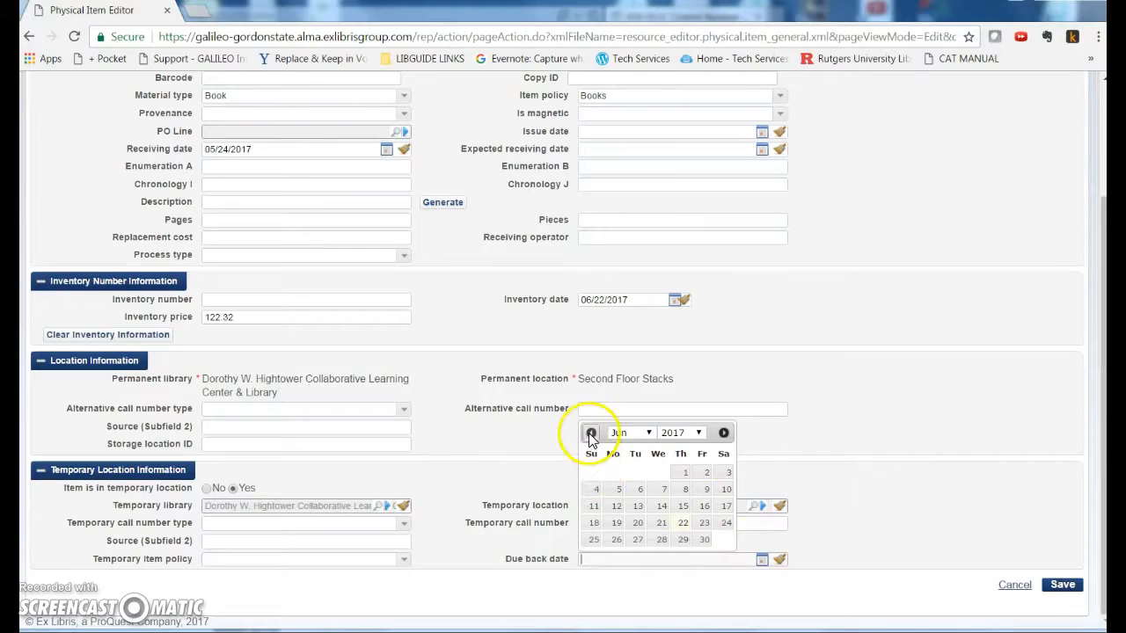
click(649, 433)
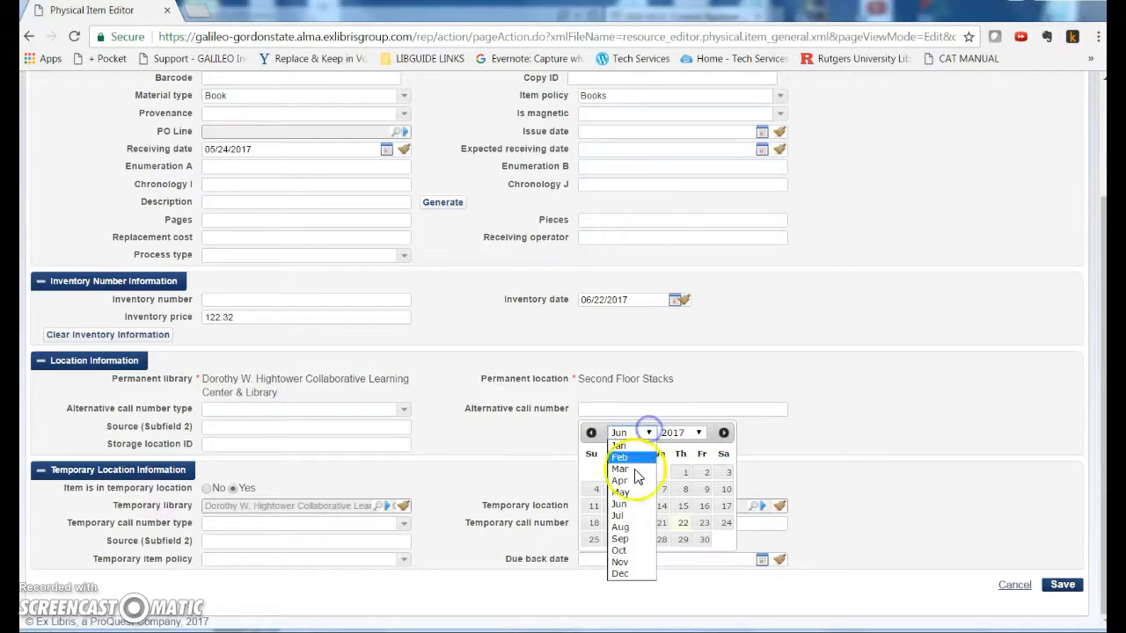
click(623, 533)
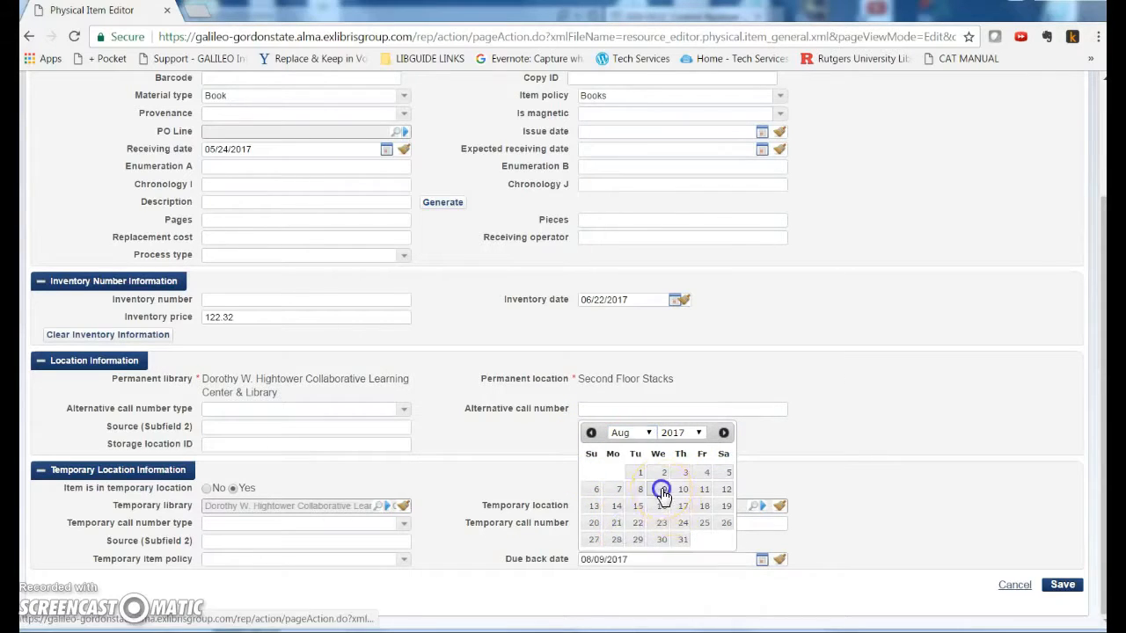
click(663, 489)
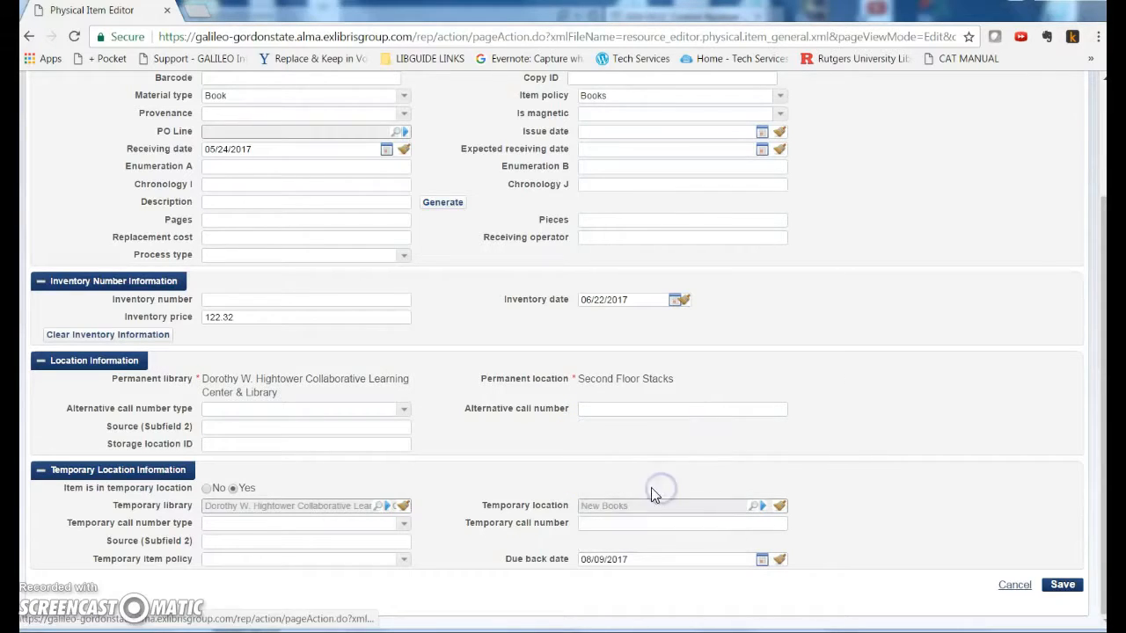
click(626, 558)
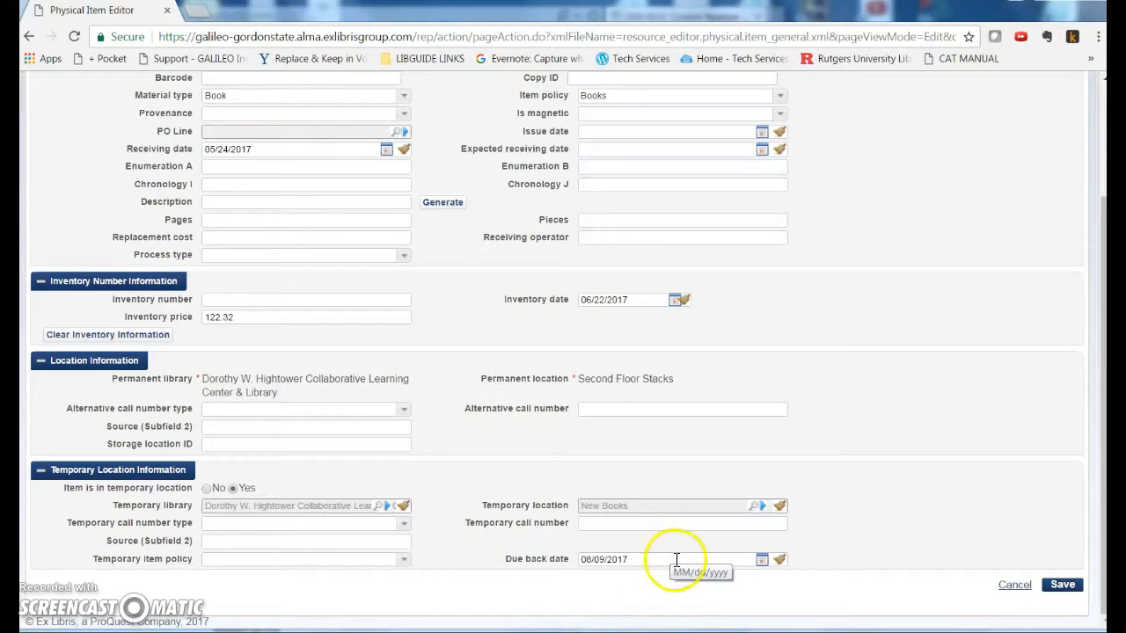
scroll(997, 572, up, 2)
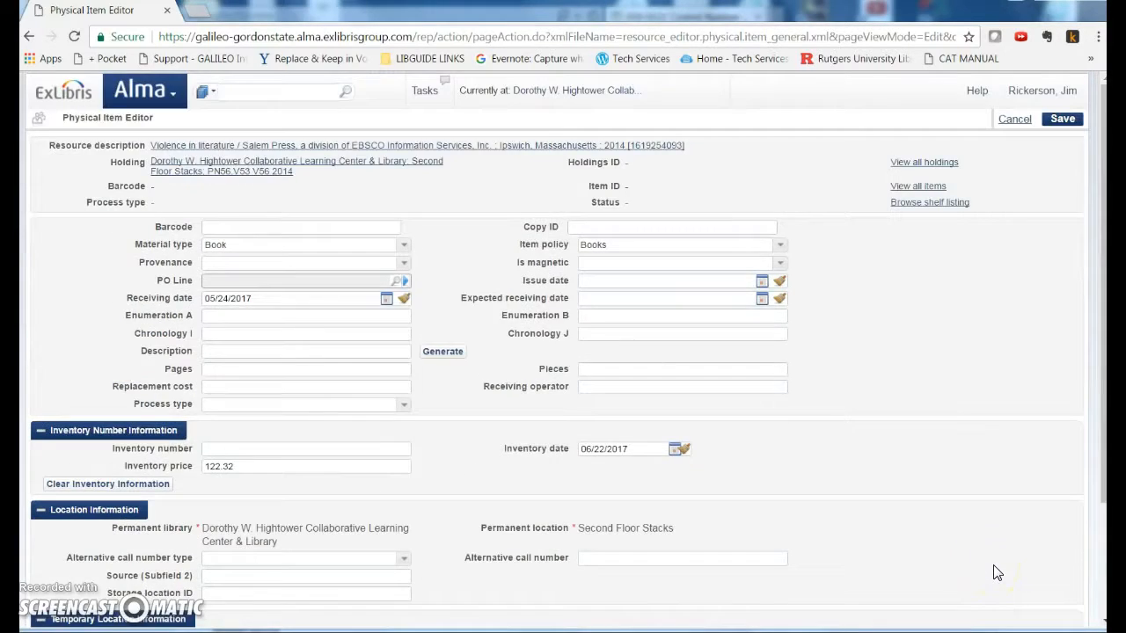
click(297, 228)
text(0446891023422)
key(Return)
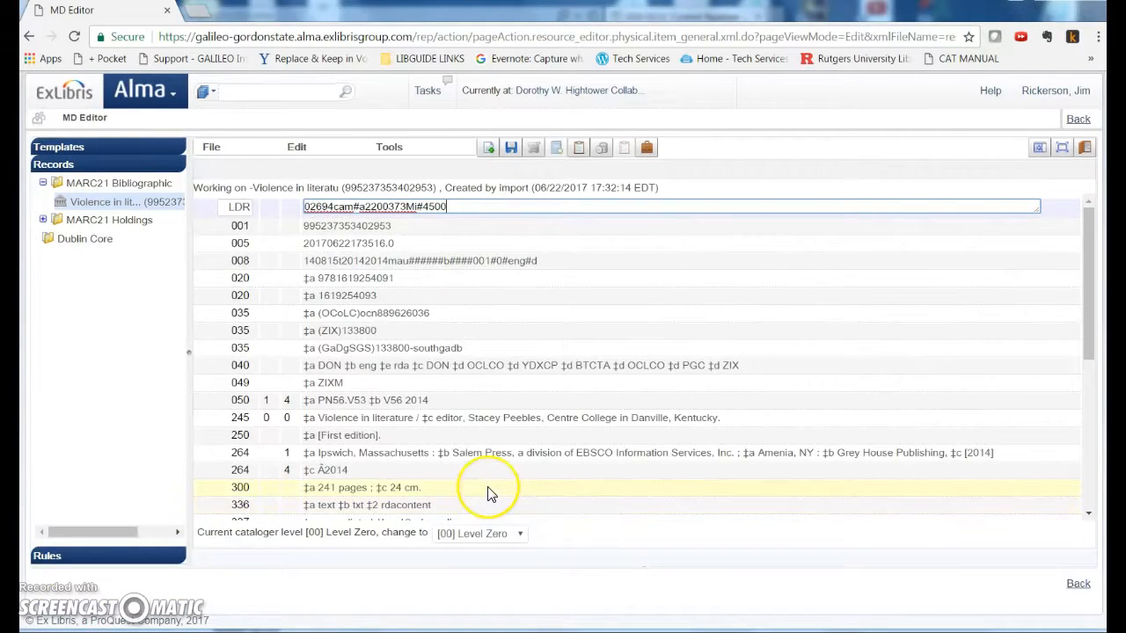
Return to the title search results and reopen the bibliographic record in the metadata editor
click(1081, 122)
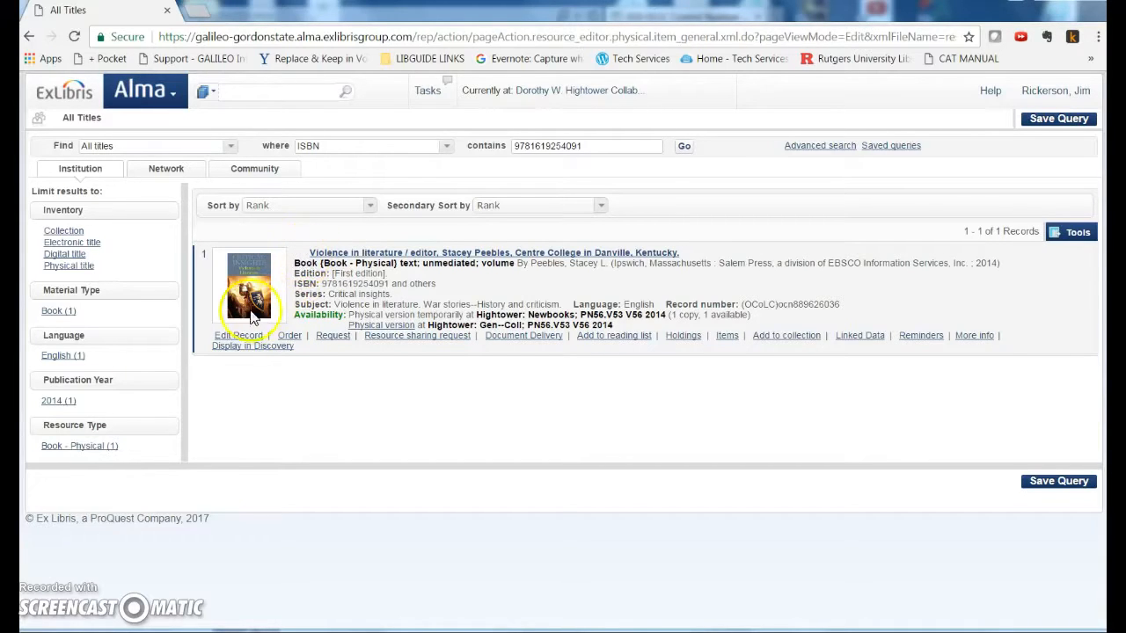
click(237, 336)
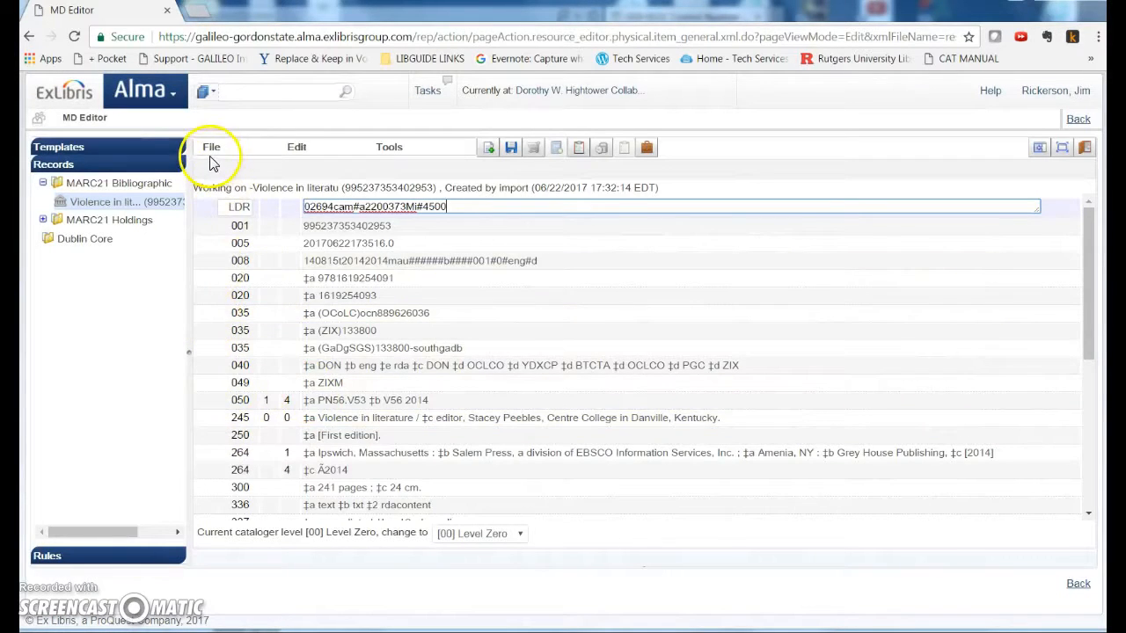
click(1078, 118)
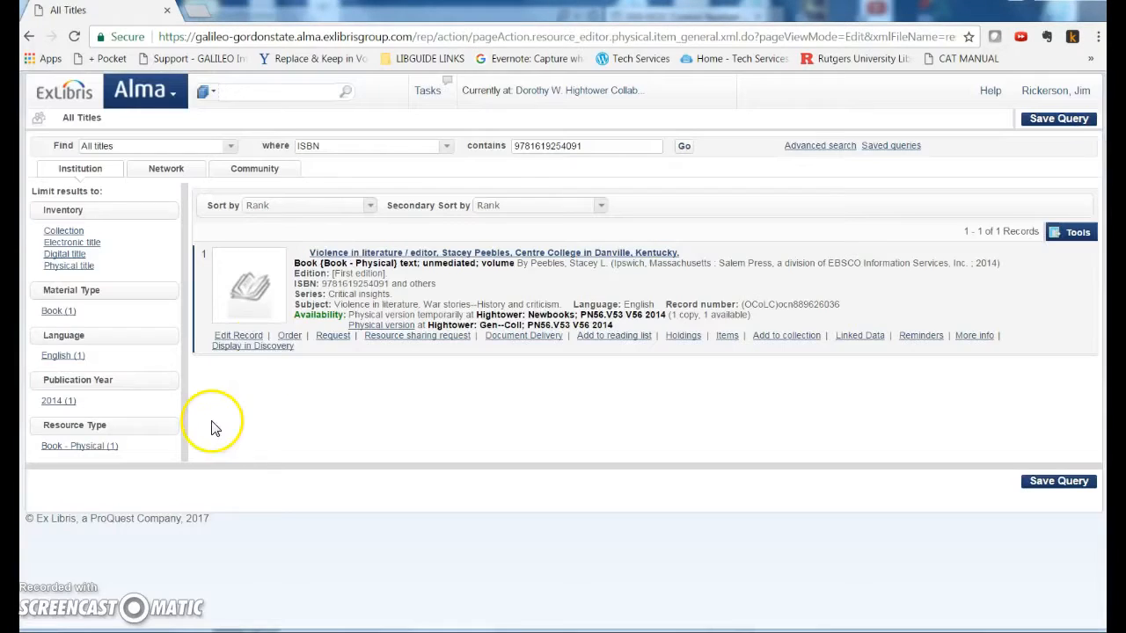
click(230, 338)
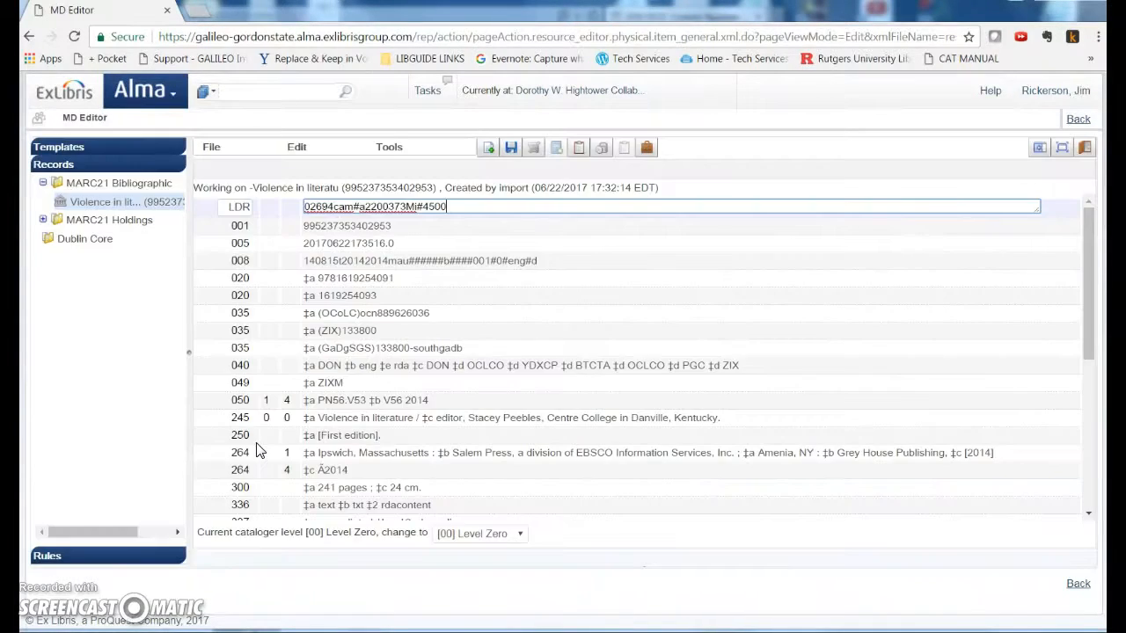
Exit the metadata editor and show the ISBN search results from the network zone
click(211, 154)
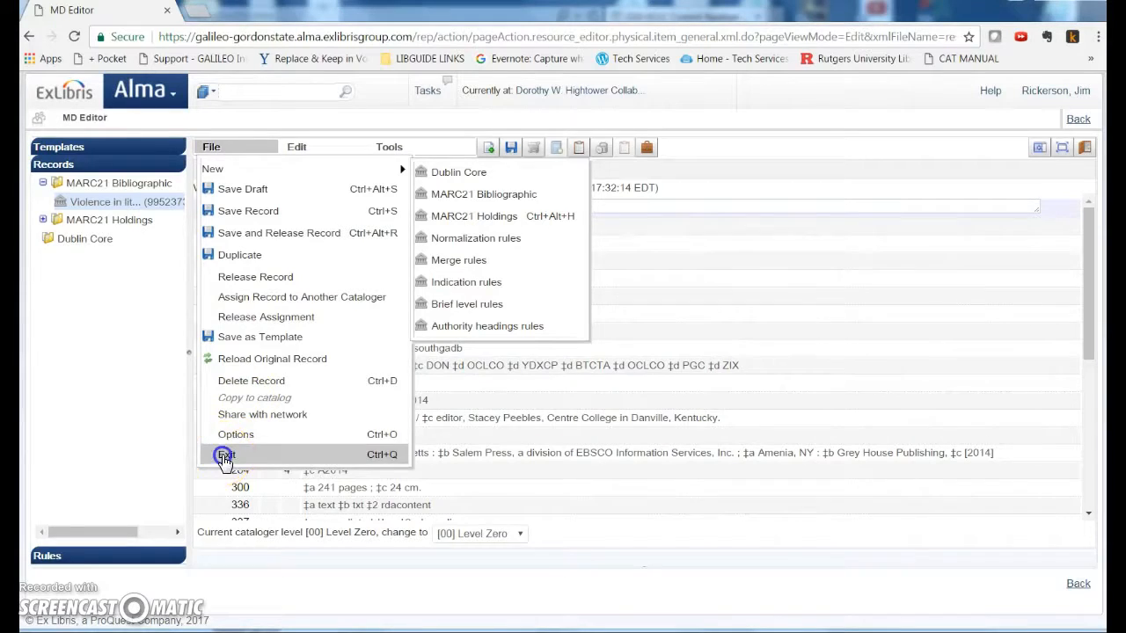
click(224, 456)
click(1081, 121)
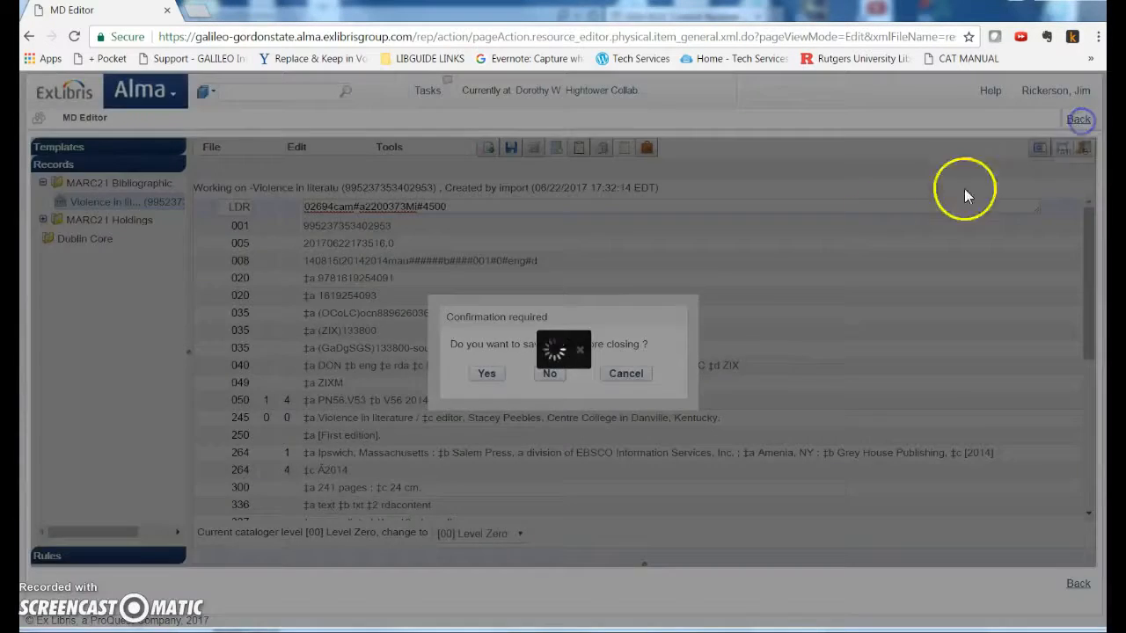
click(172, 169)
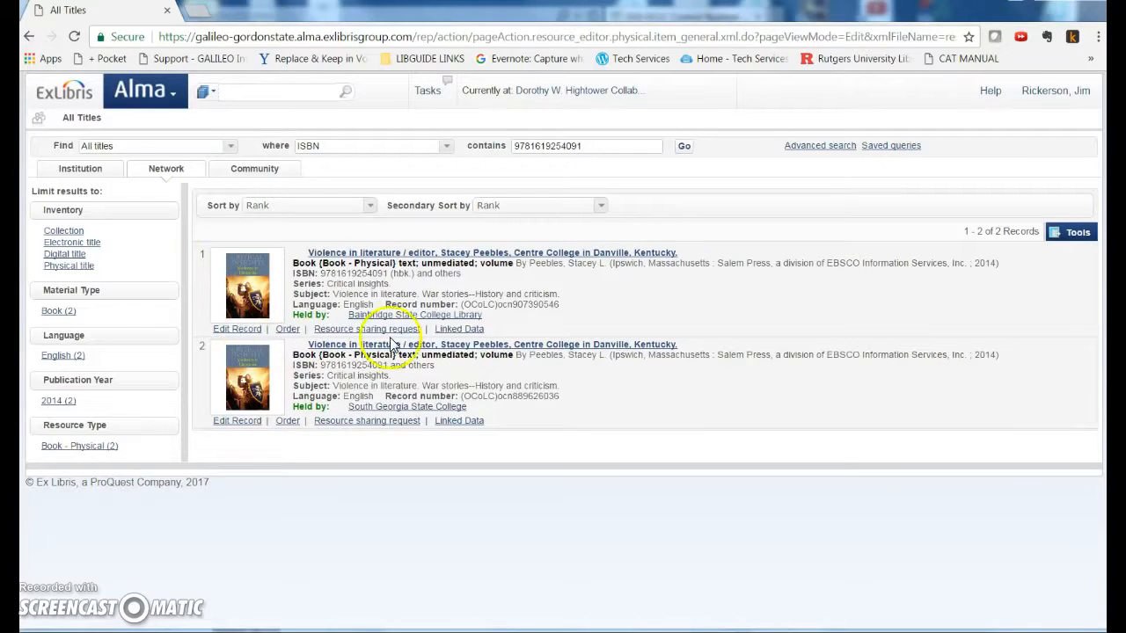
Open the South Georgia State College network record and link it to the local institution
click(384, 352)
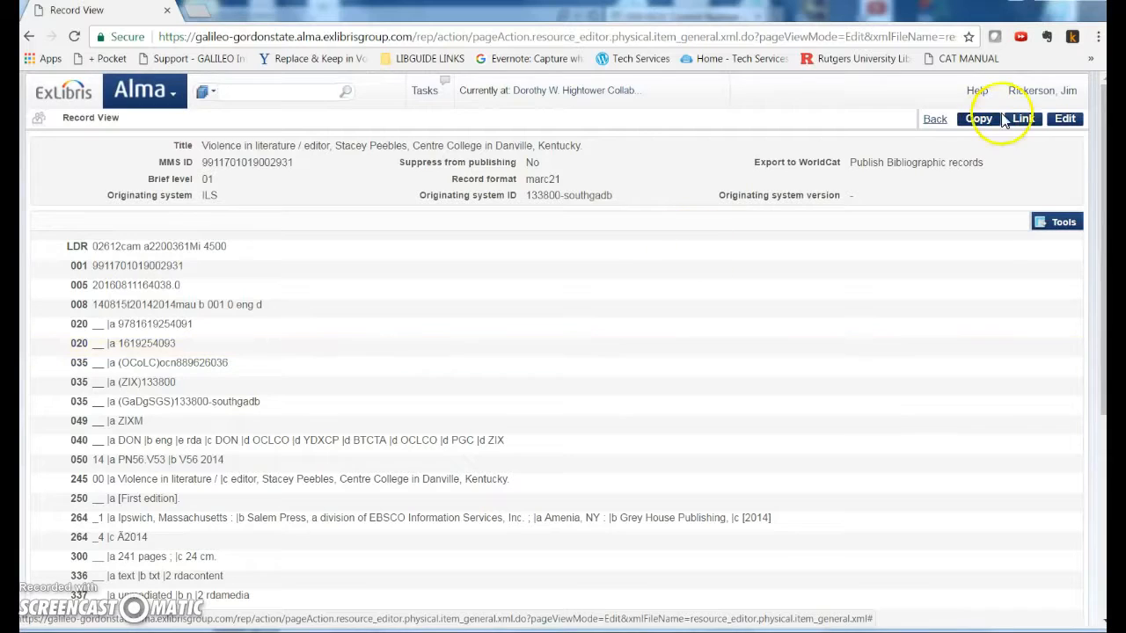
click(1025, 120)
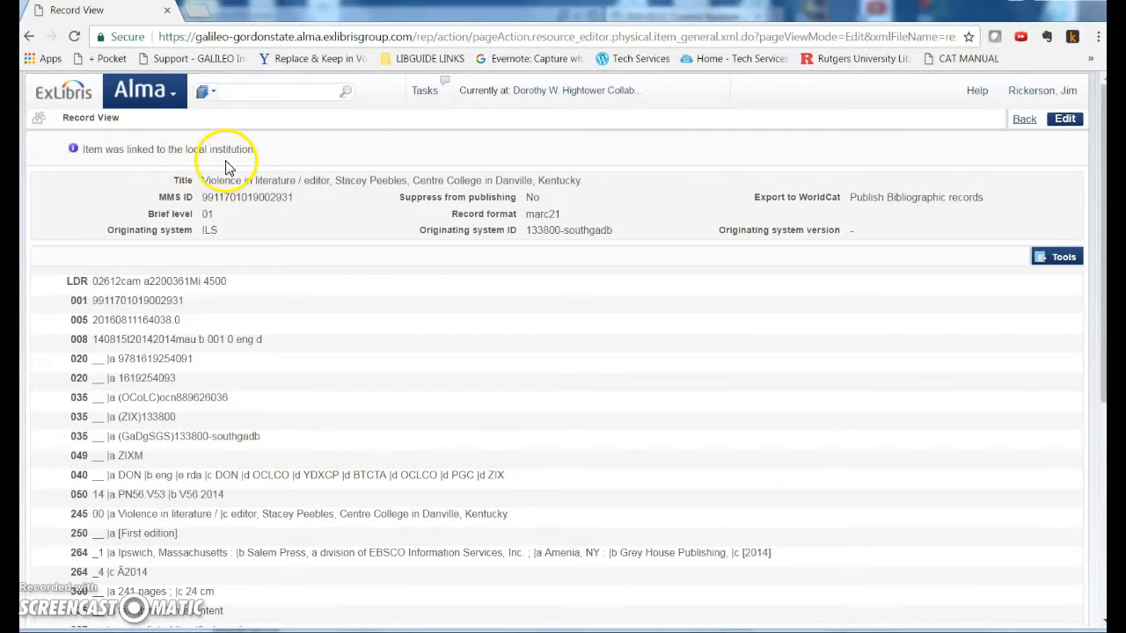
click(1023, 120)
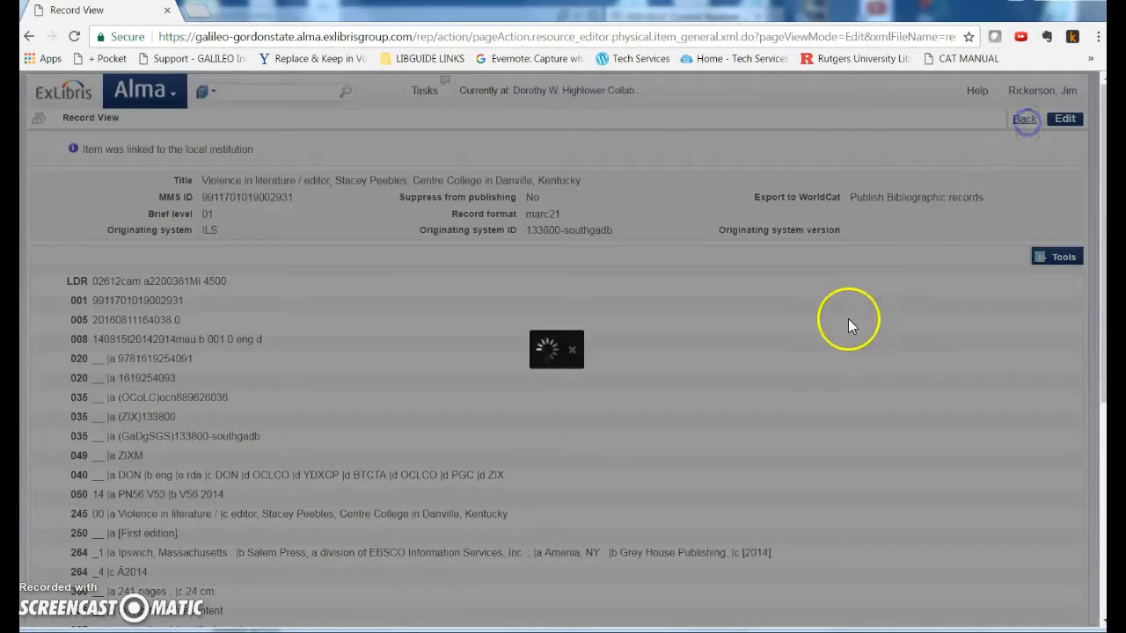
click(299, 348)
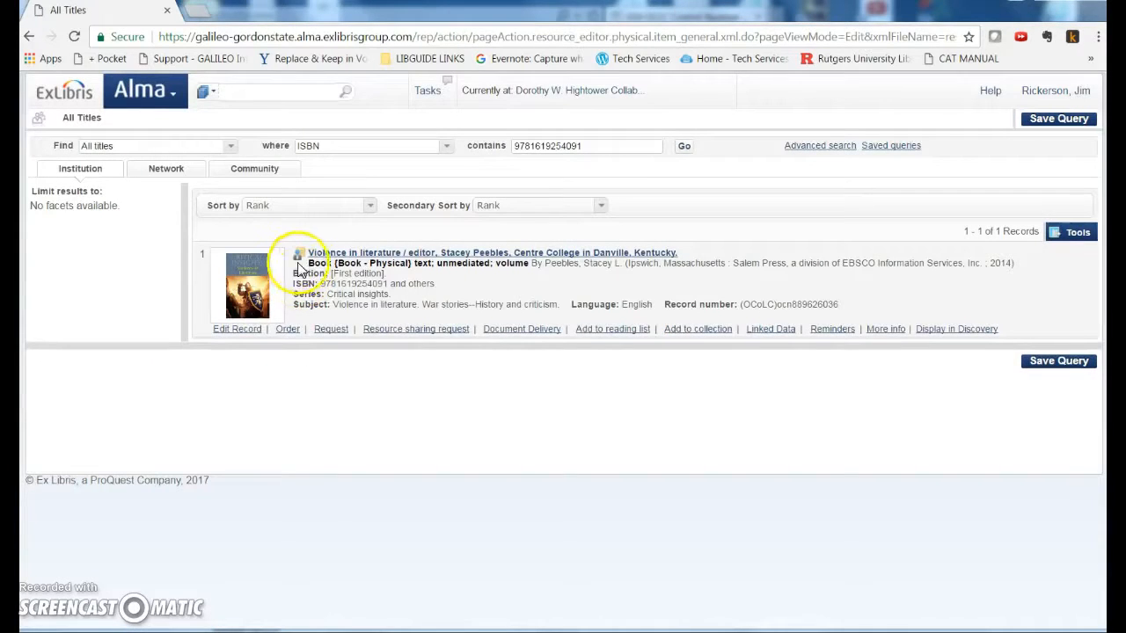